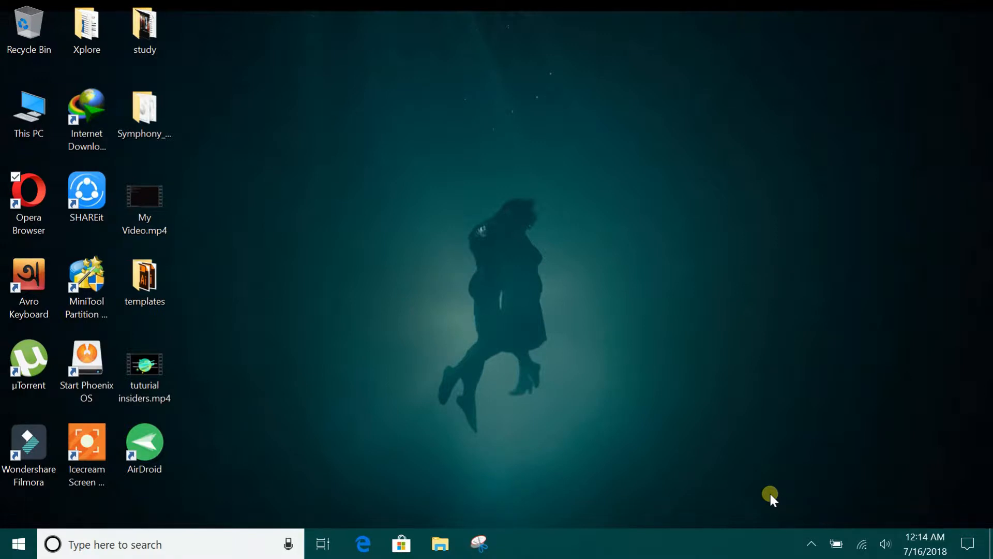
Step: Open the Opera browser, search Google for "prezi login" and open the "Log In | Prezi" result
double_click(42, 197)
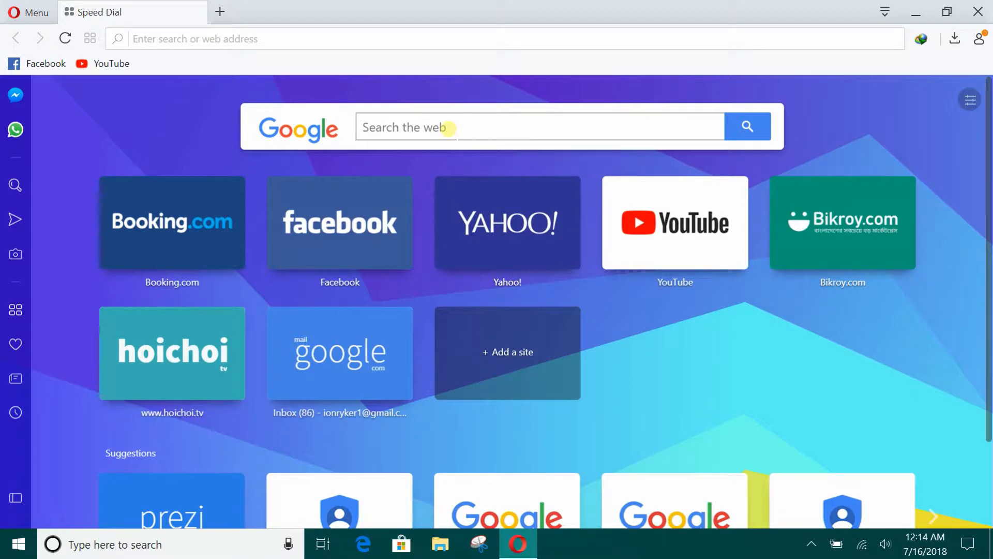
click(448, 129)
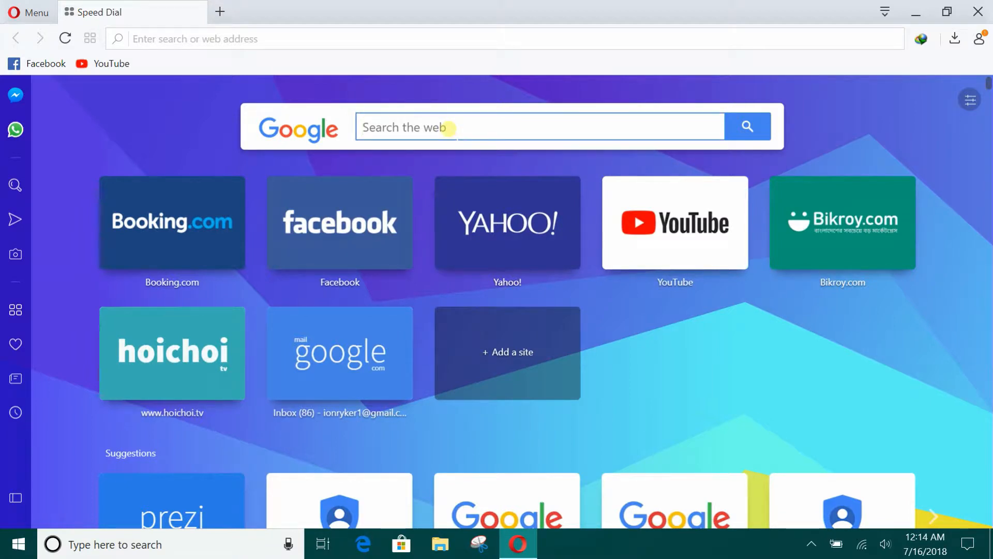
text(P)
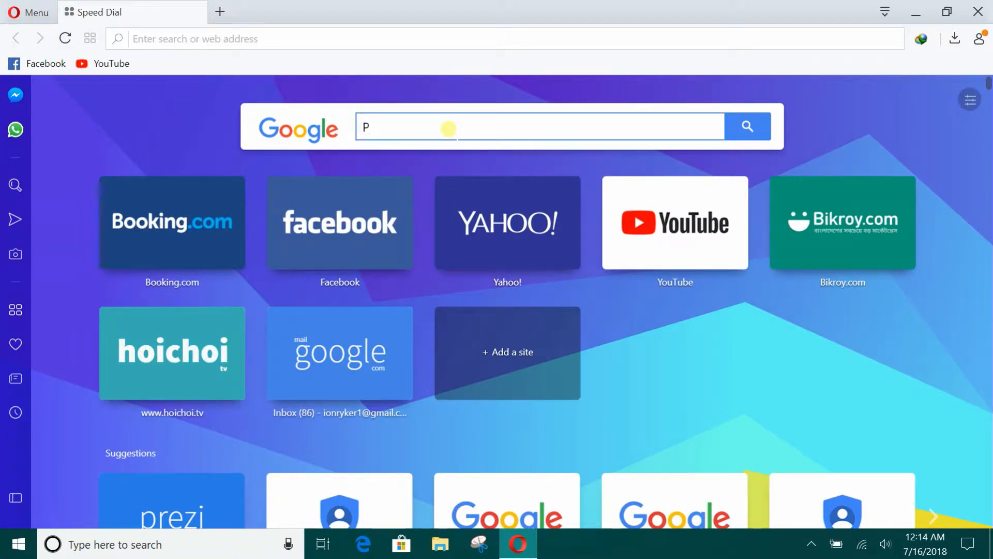
text(re)
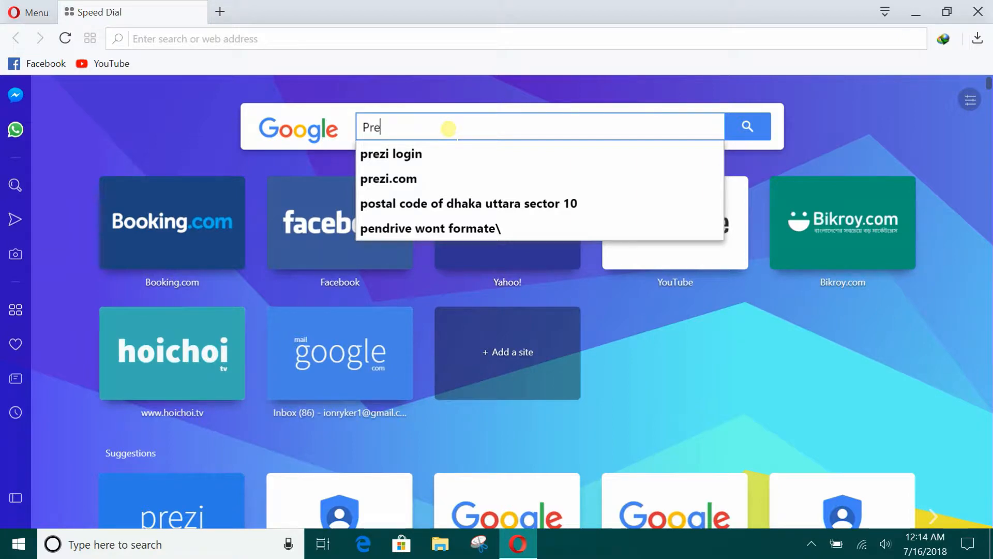
text(zi)
key(Down)
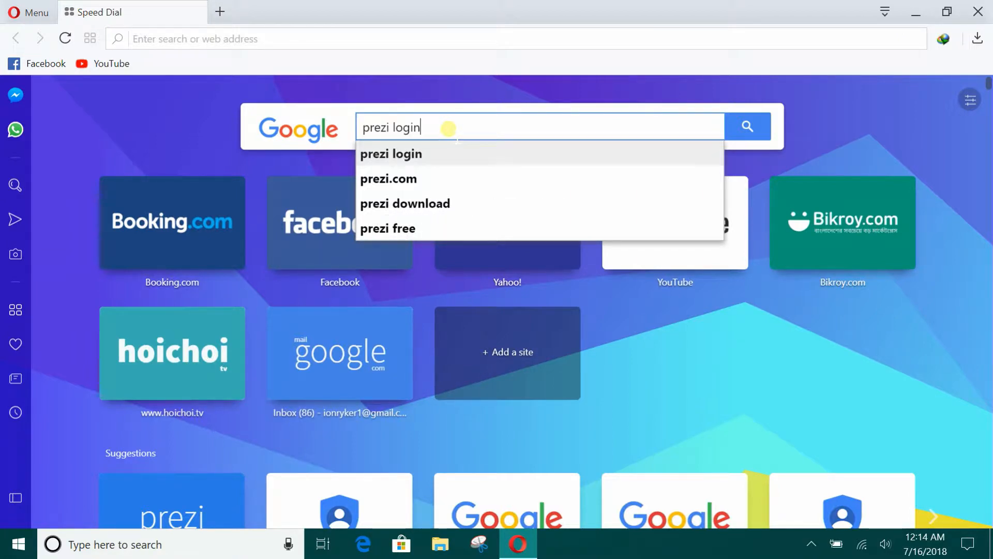
key(Return)
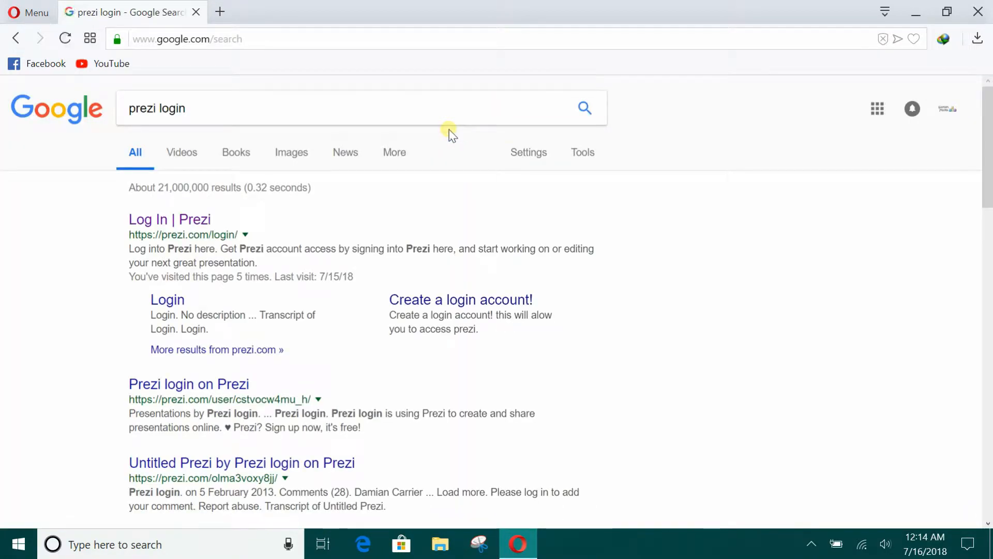
click(204, 220)
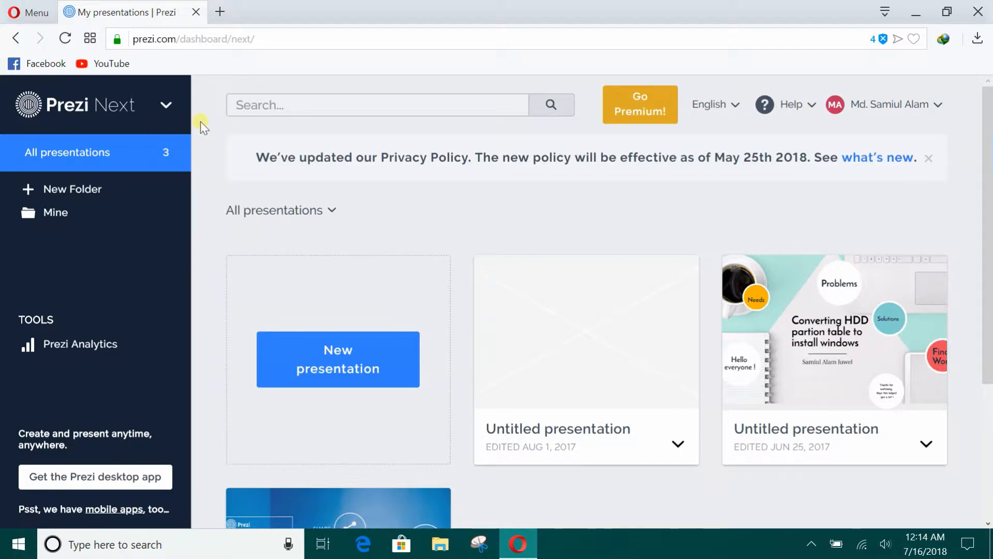
Step: Switch the dashboard from Prezi Next to Prezi Classic and start a new presentation
click(167, 103)
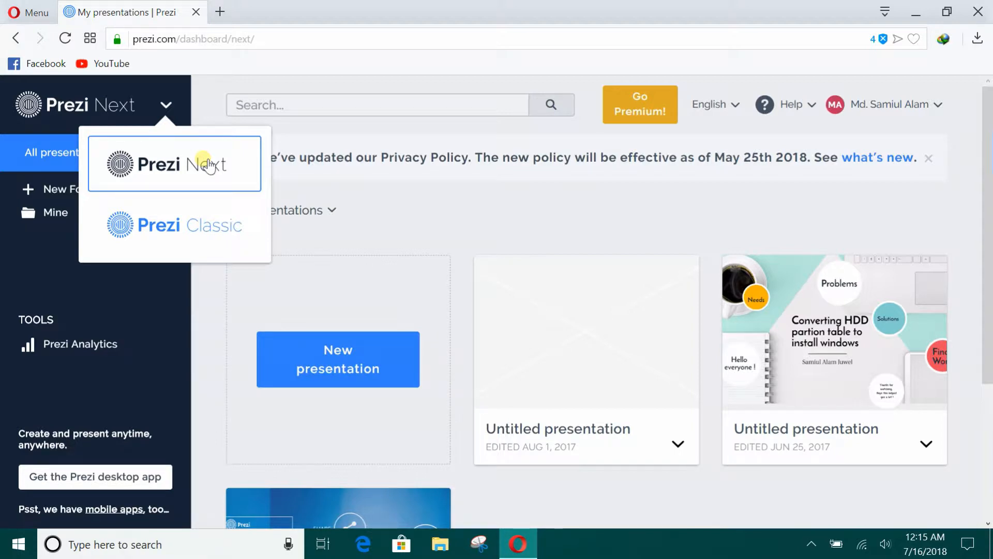
click(212, 228)
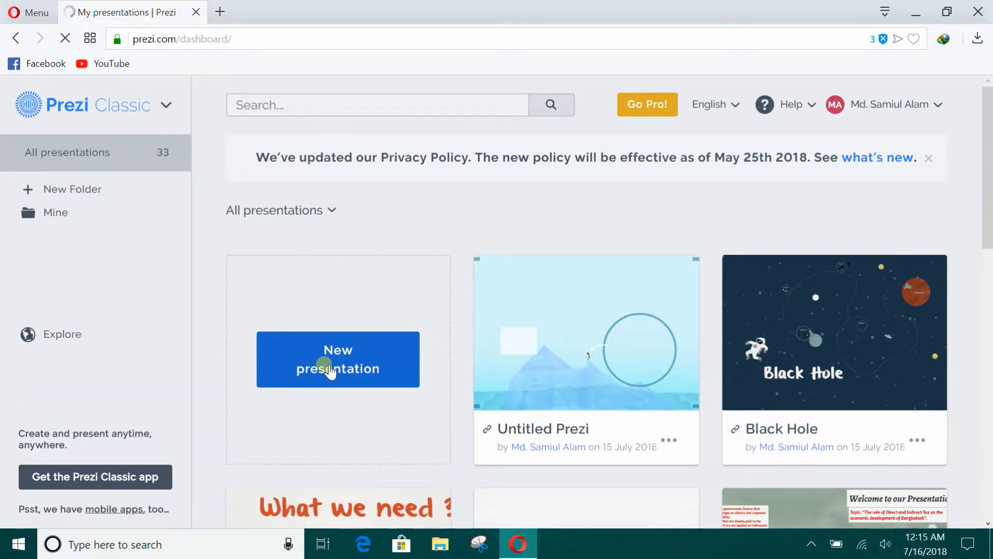
click(385, 349)
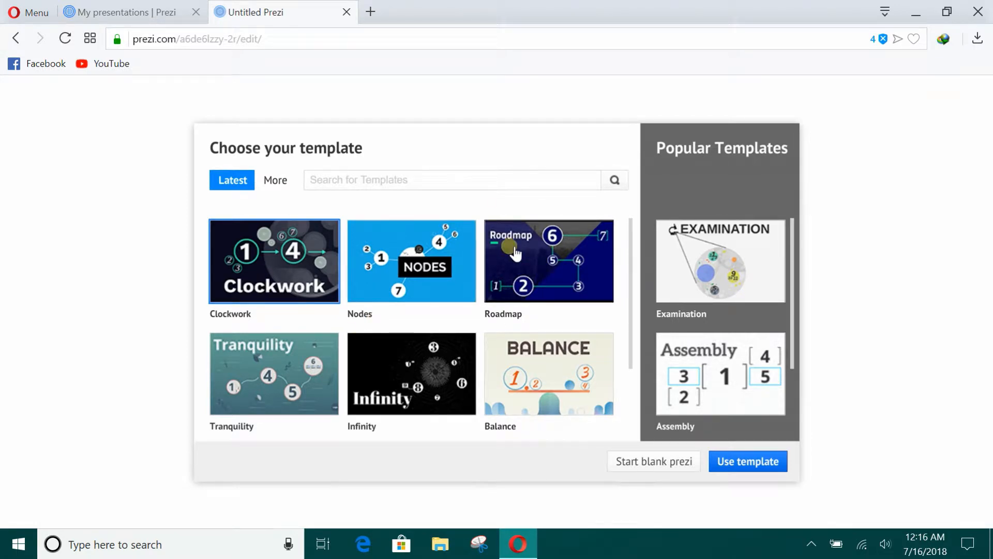
Step: Browse the additional templates and create the presentation from the Iceberg template
click(278, 182)
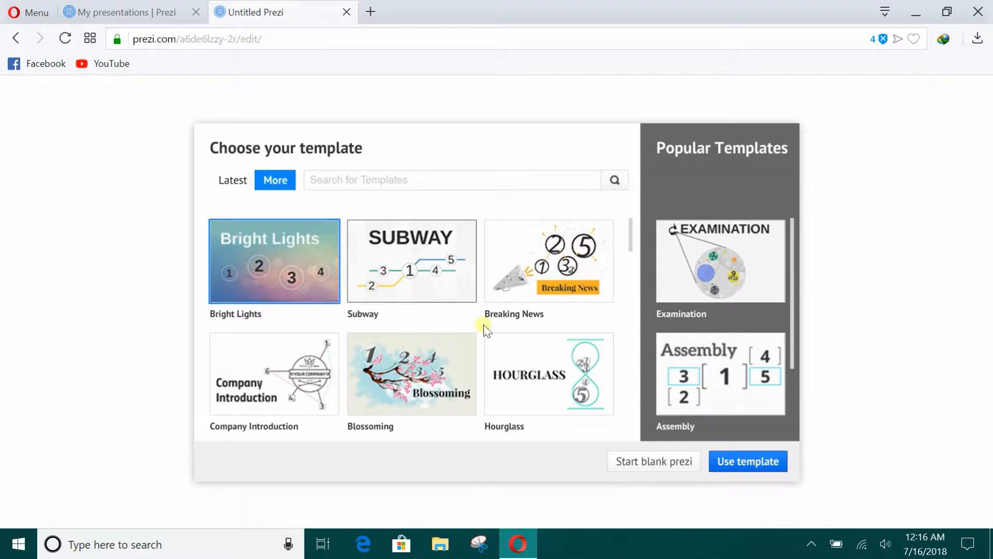
scroll(498, 380, down, 5)
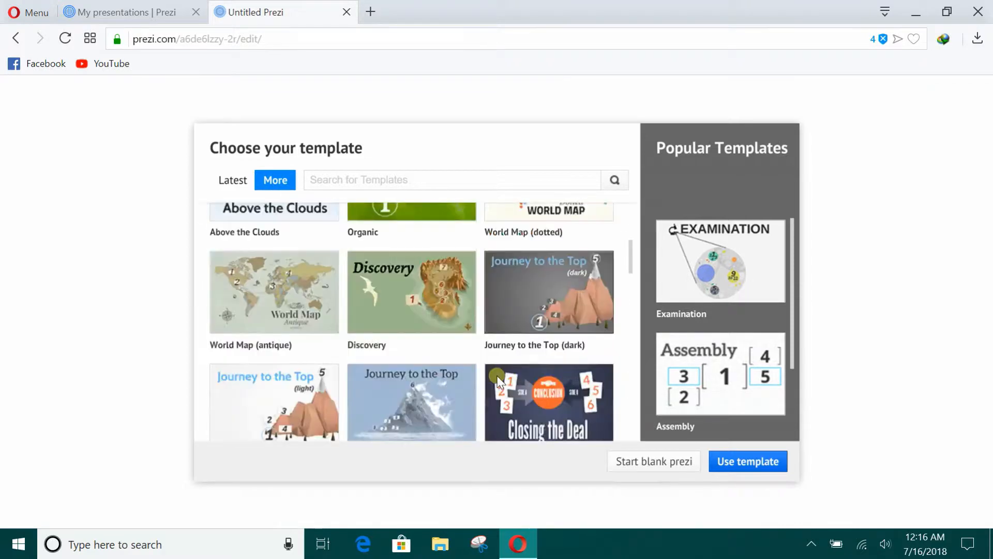
scroll(498, 380, down, 10)
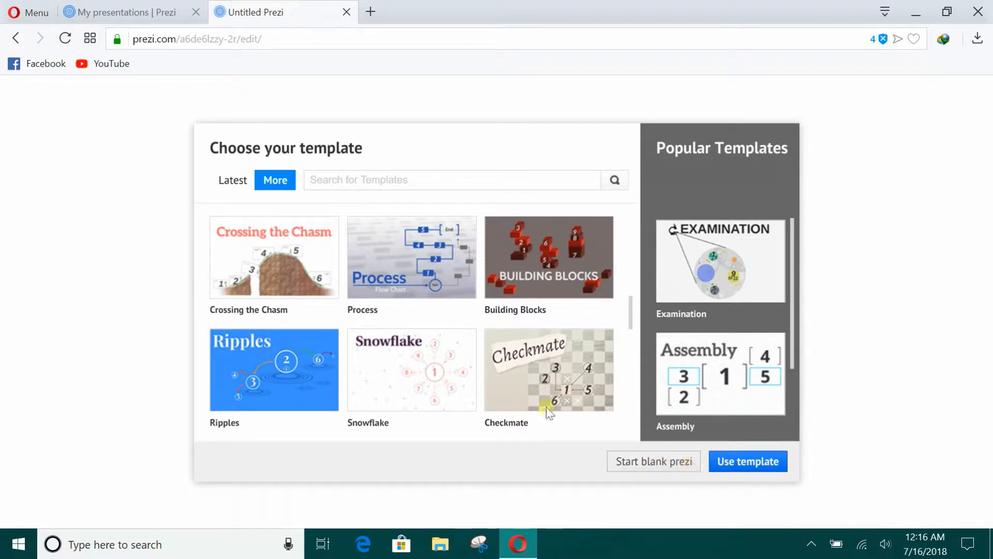
scroll(460, 352, up, 10)
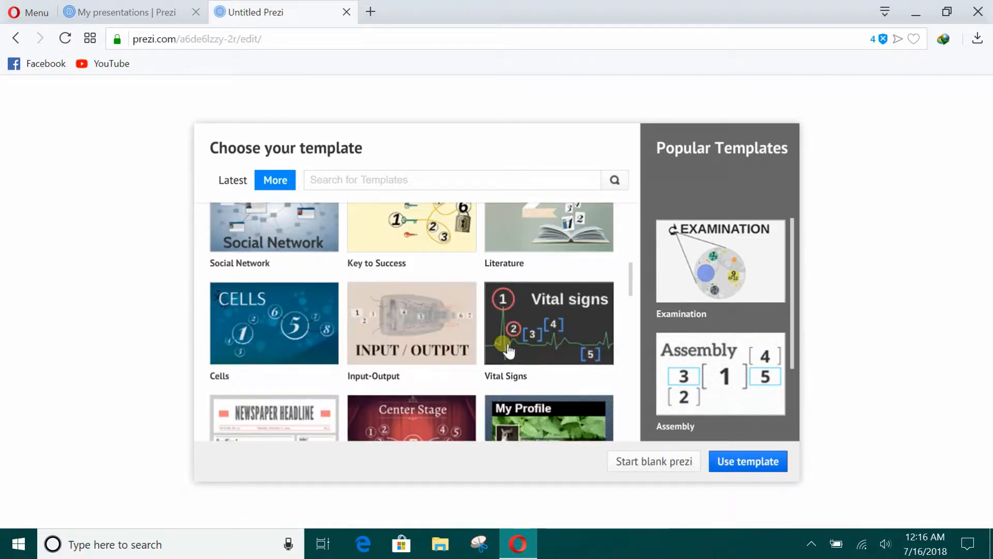
scroll(513, 351, down, 5)
scroll(510, 351, up, 5)
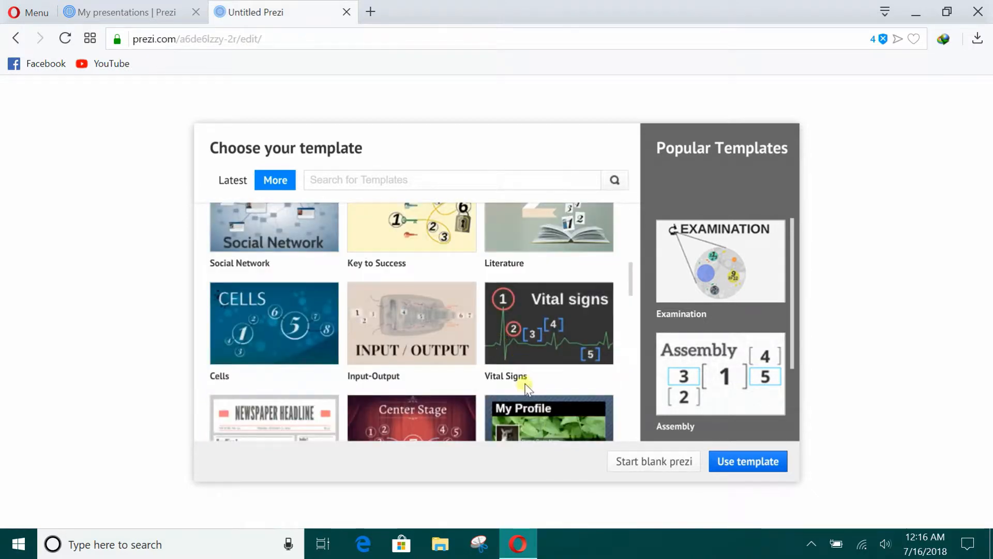
scroll(529, 364, down, 7)
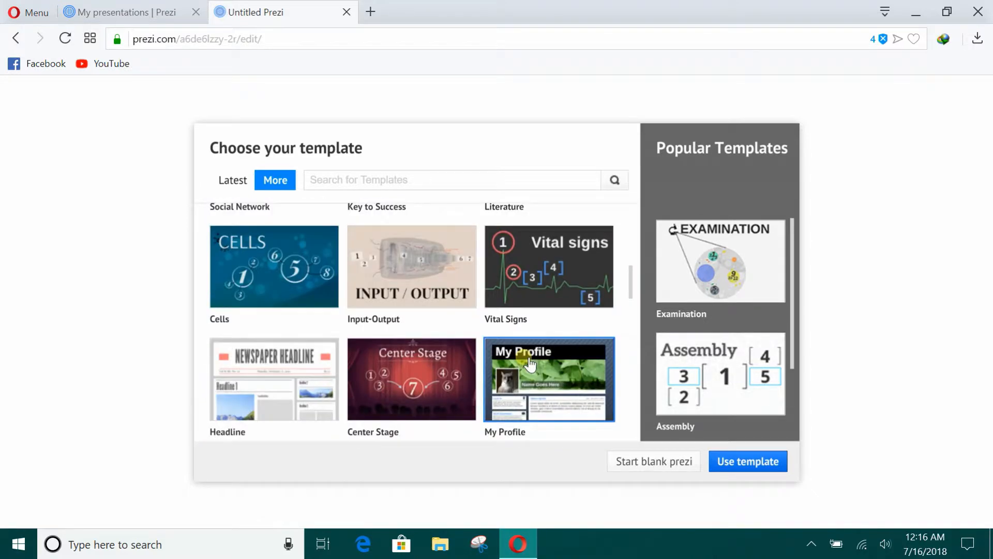
scroll(530, 365, down, 2)
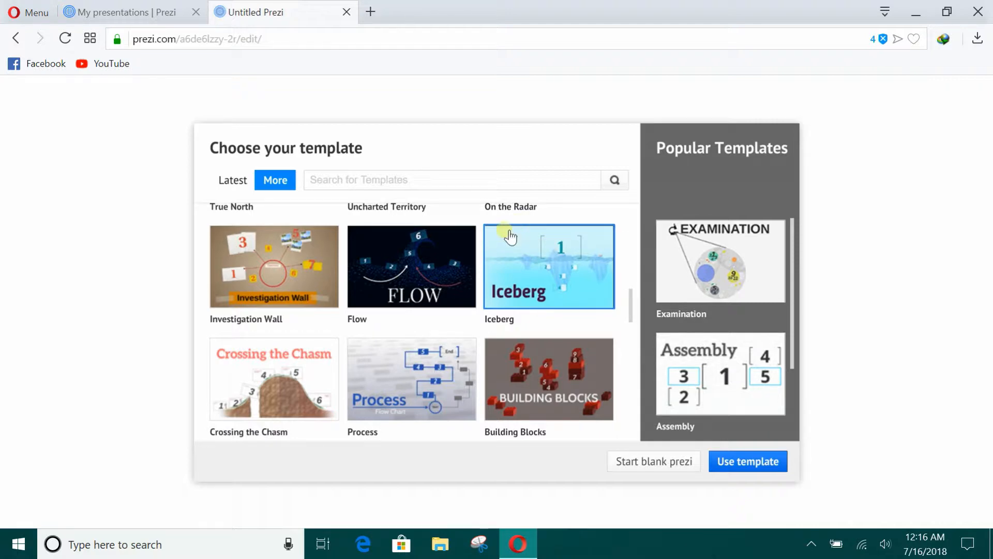
click(742, 462)
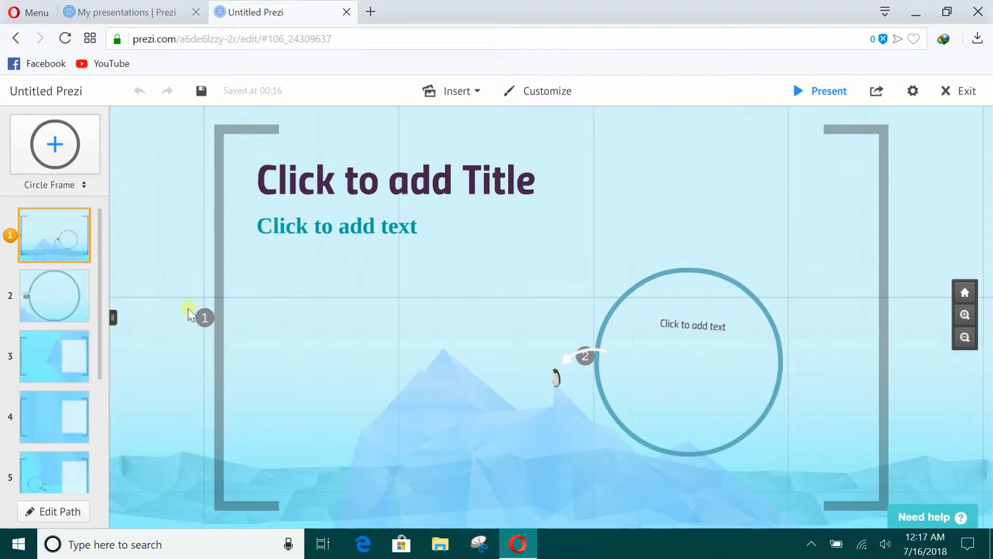
Step: Try the Bracket and Circle shapes for new frames, and settle on the Rectangle frame shape
click(77, 186)
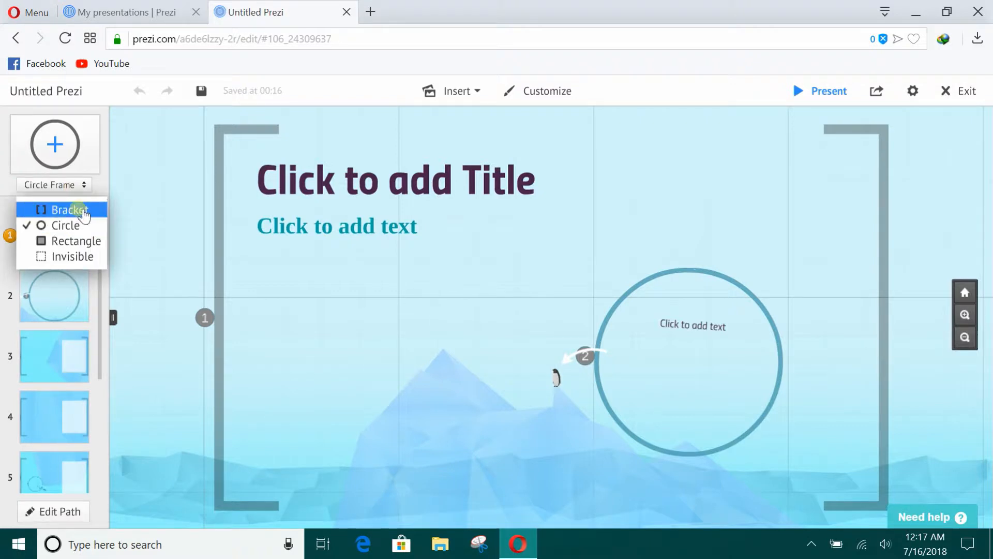
click(83, 211)
click(73, 187)
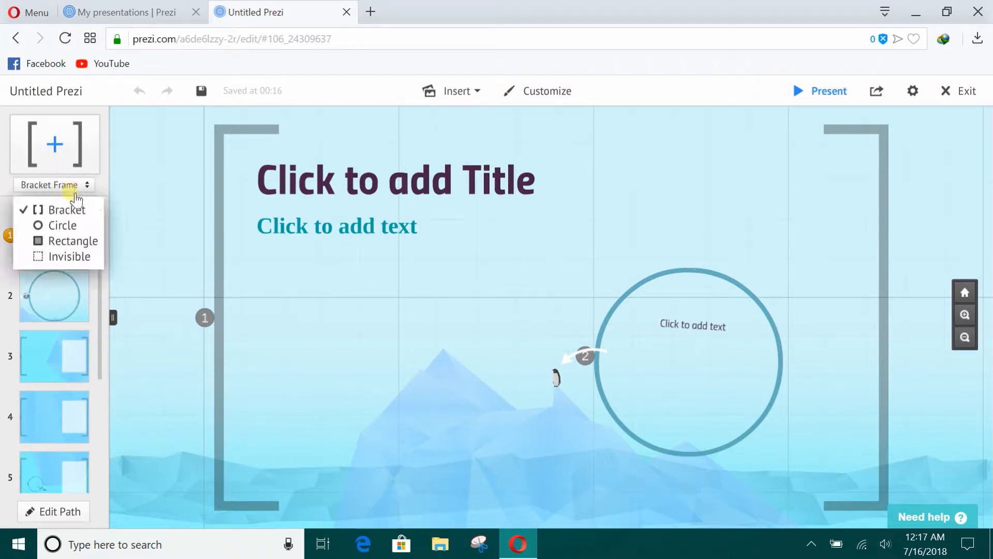
click(77, 227)
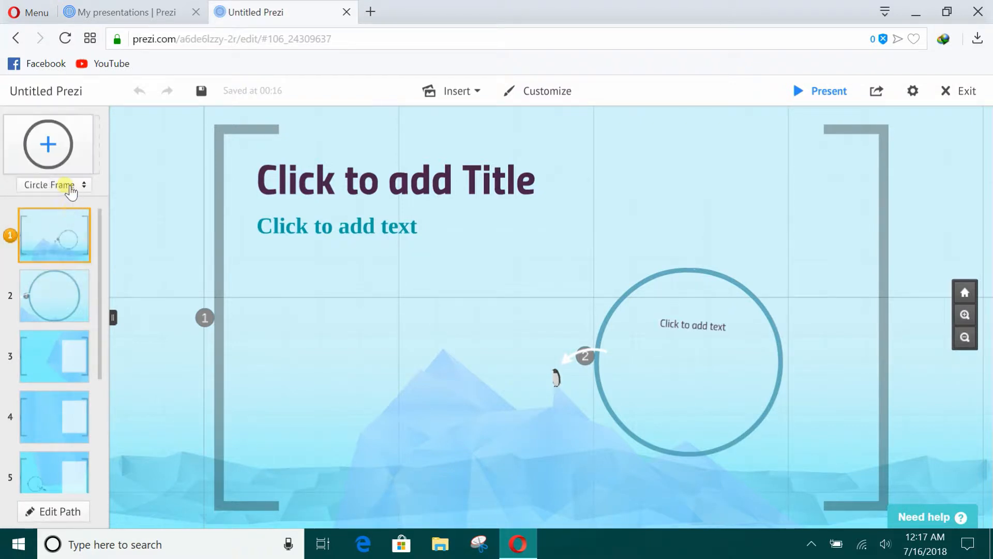
click(71, 187)
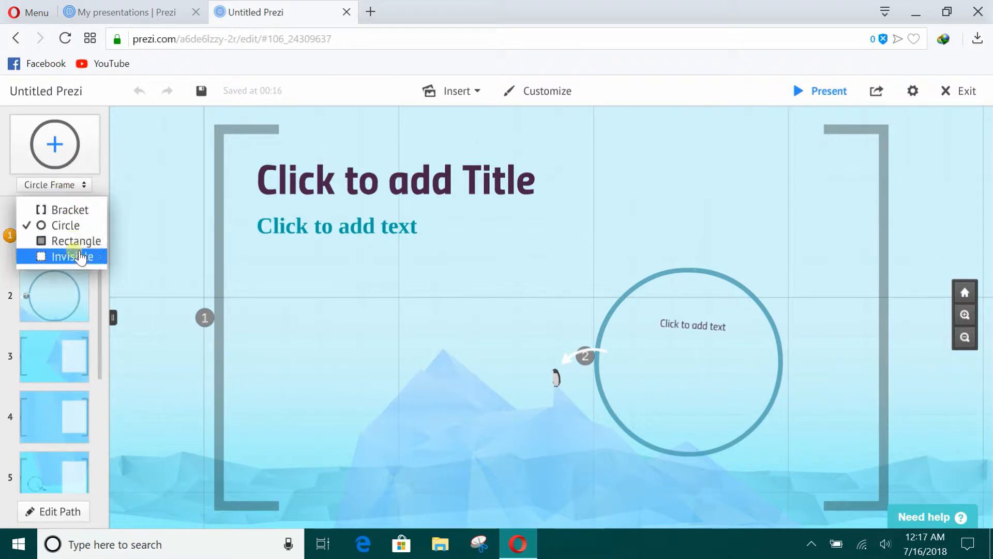
click(78, 241)
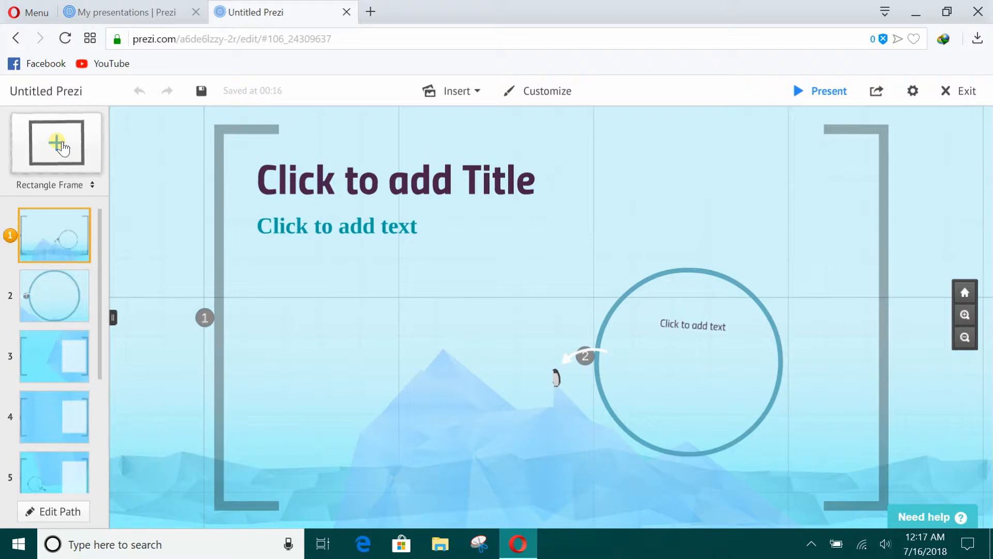
Step: Place a trial rectangle frame on the first slide, move it over the iceberg's peak and delete it
drag(61, 147, 238, 230)
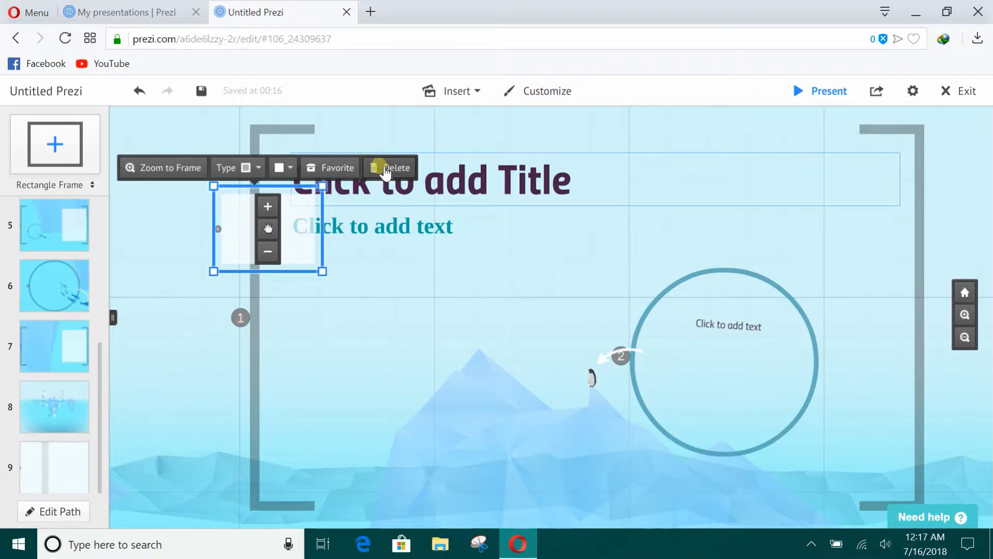
drag(268, 231, 452, 342)
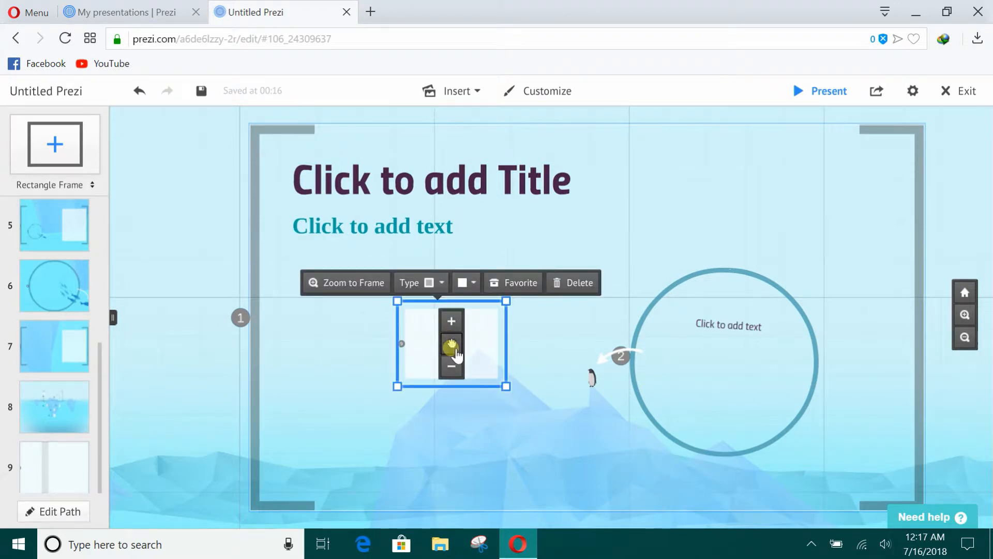
click(579, 284)
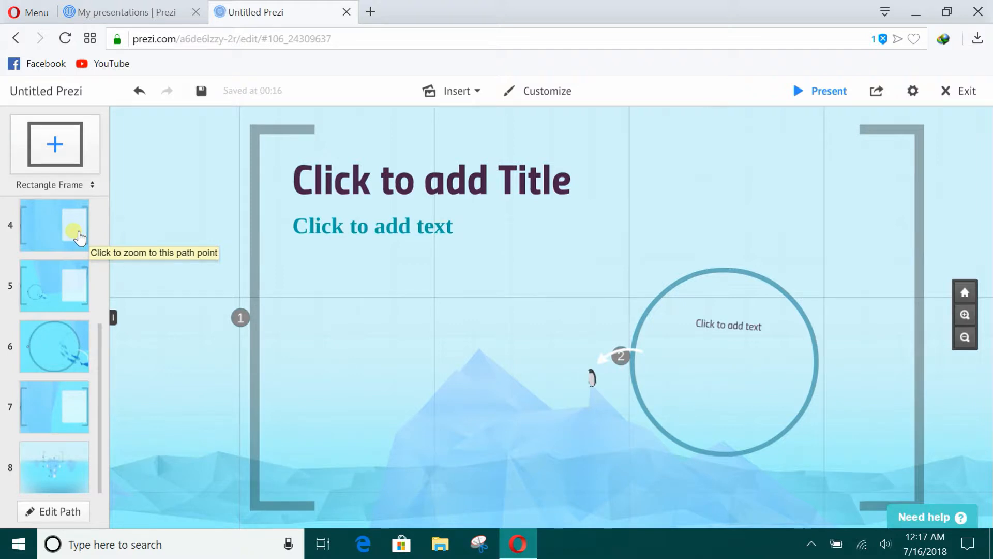
Step: Show the whole presentation overview and insert the image shutterstock_389230123.jpg from the study folder
click(966, 292)
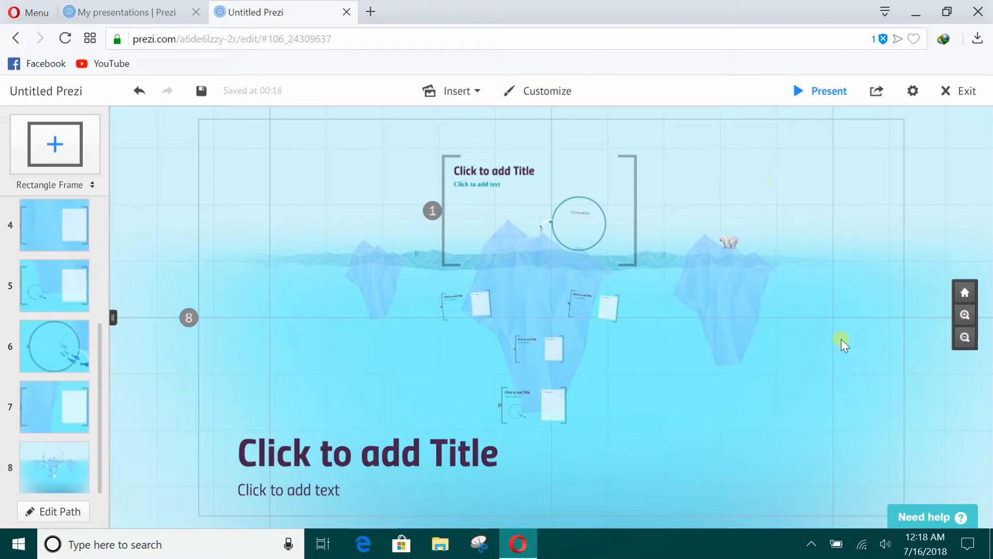
drag(830, 393, 730, 316)
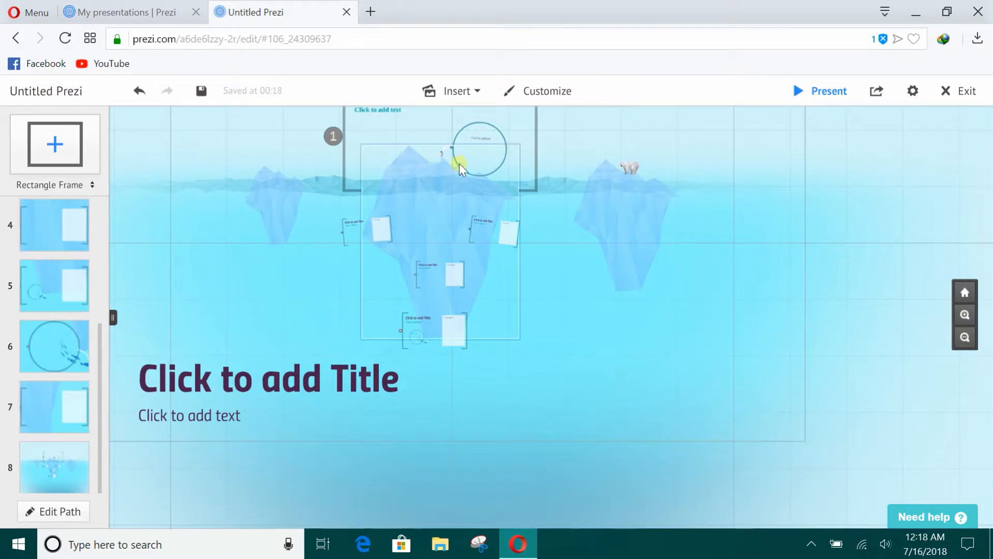
click(473, 99)
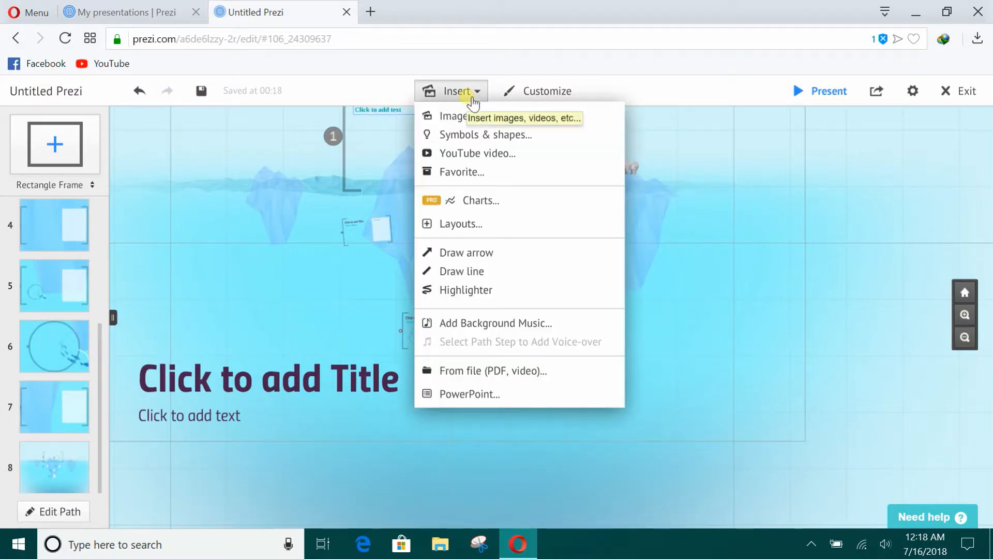
click(468, 116)
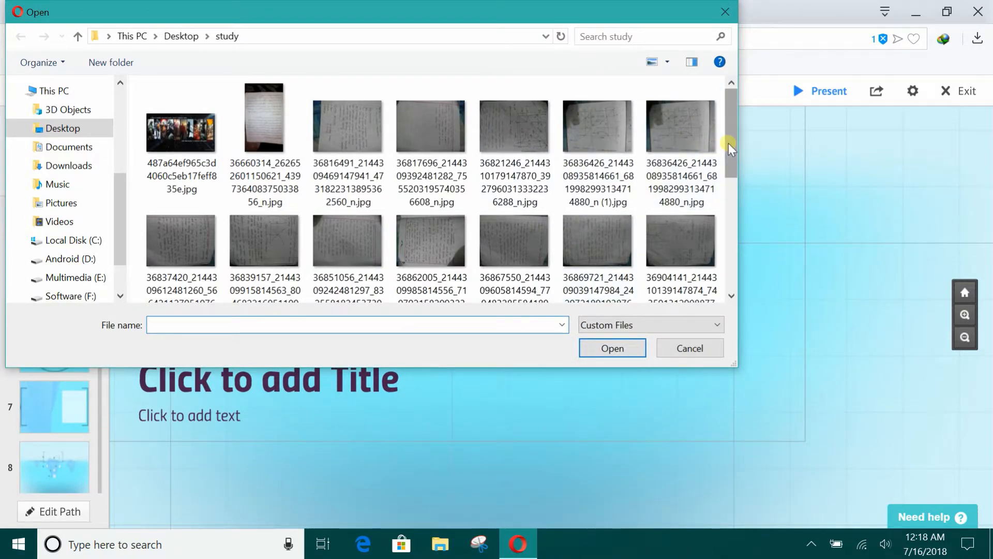
drag(728, 144, 741, 265)
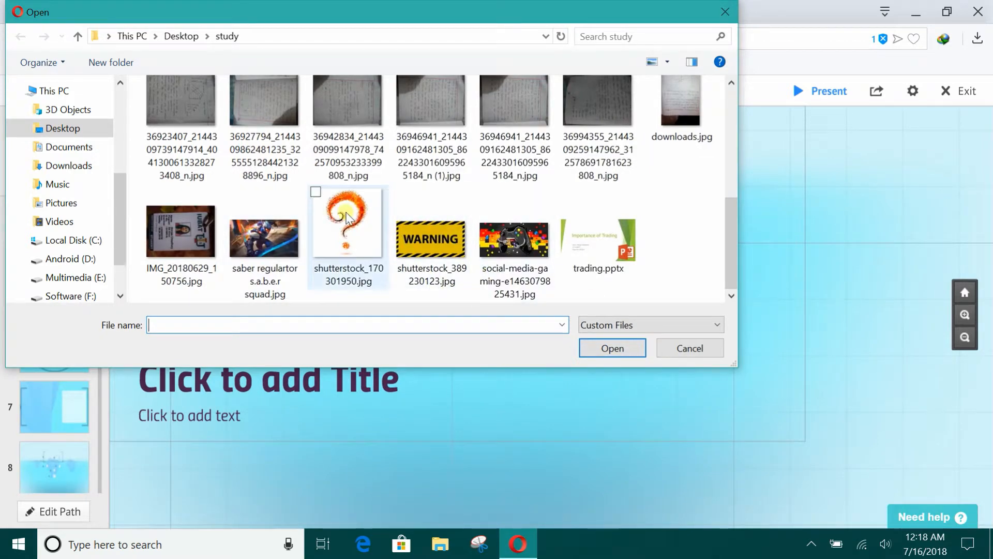
double_click(439, 268)
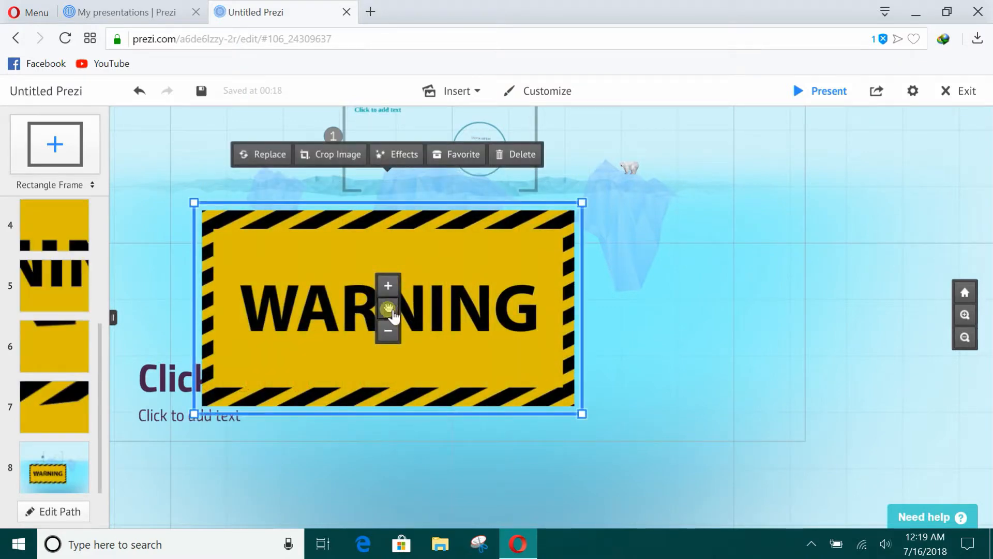
Step: Move the WARNING image to the right of the overview title, and try enlarging it one step before shrinking it back
drag(393, 315, 628, 379)
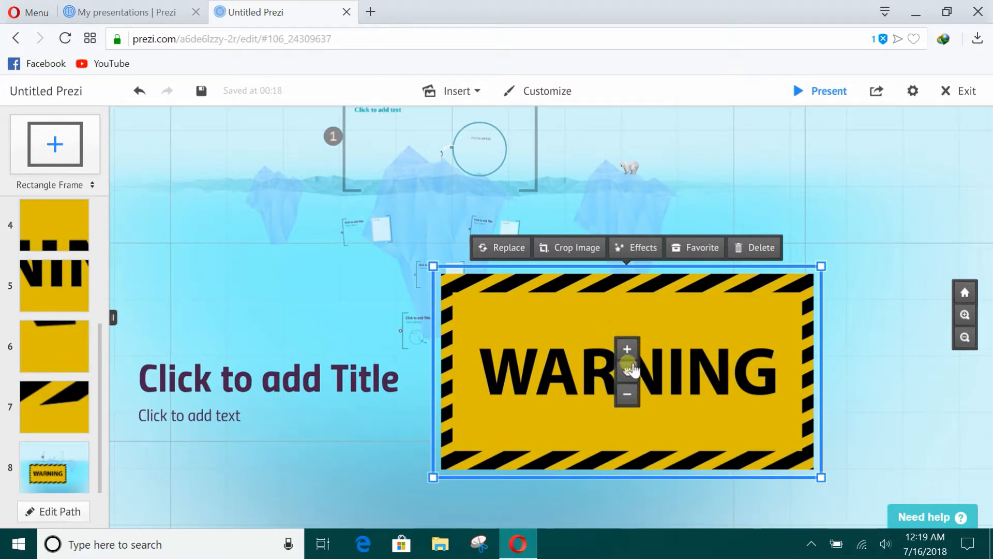
click(628, 350)
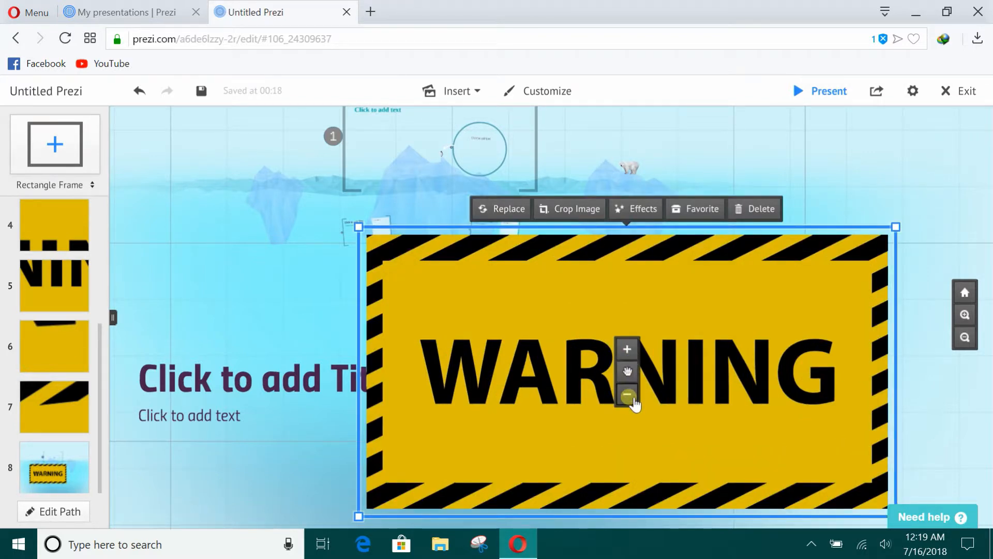
click(628, 396)
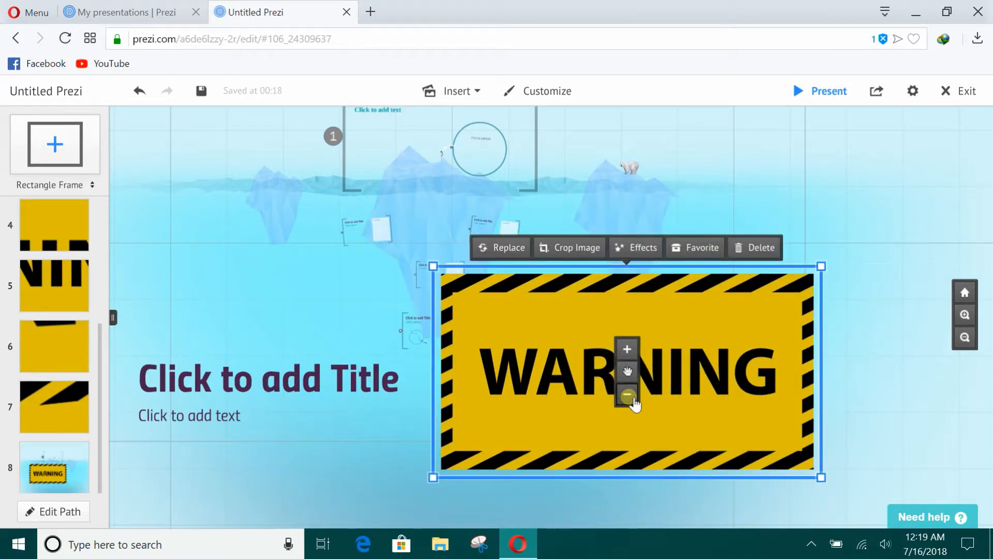
Step: Shrink the WARNING image beside the overview title further and tilt it slightly counterclockwise
click(628, 397)
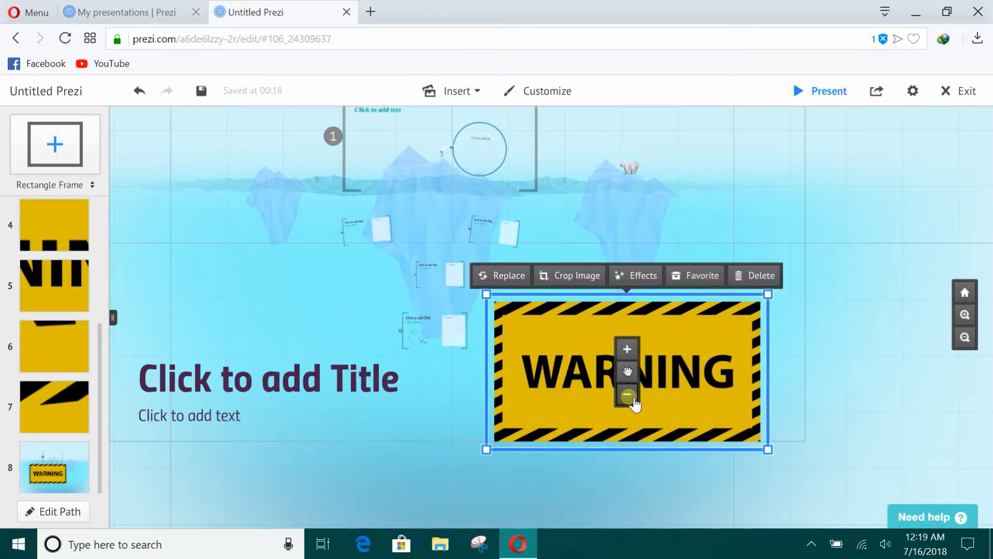
click(628, 396)
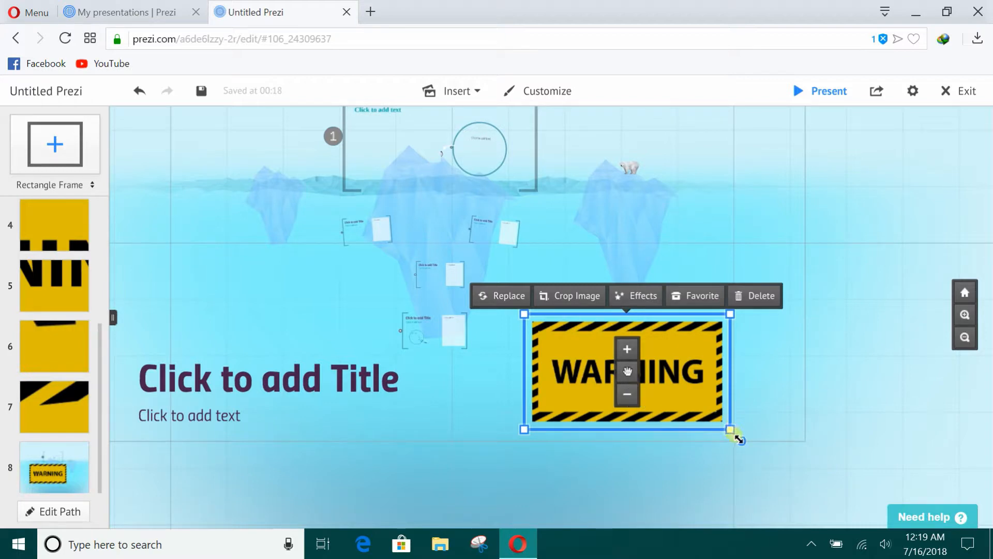
drag(739, 439, 728, 406)
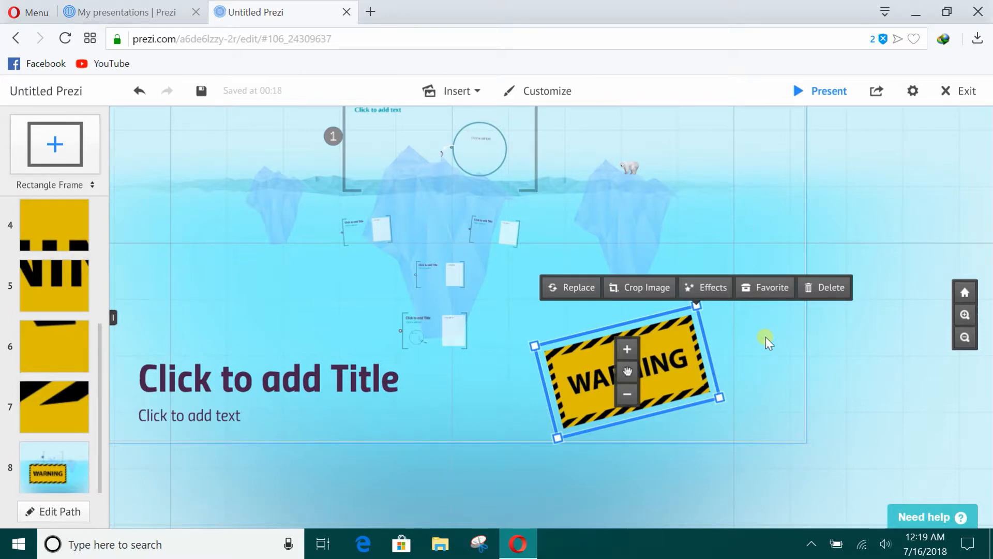
click(721, 402)
drag(733, 405, 720, 425)
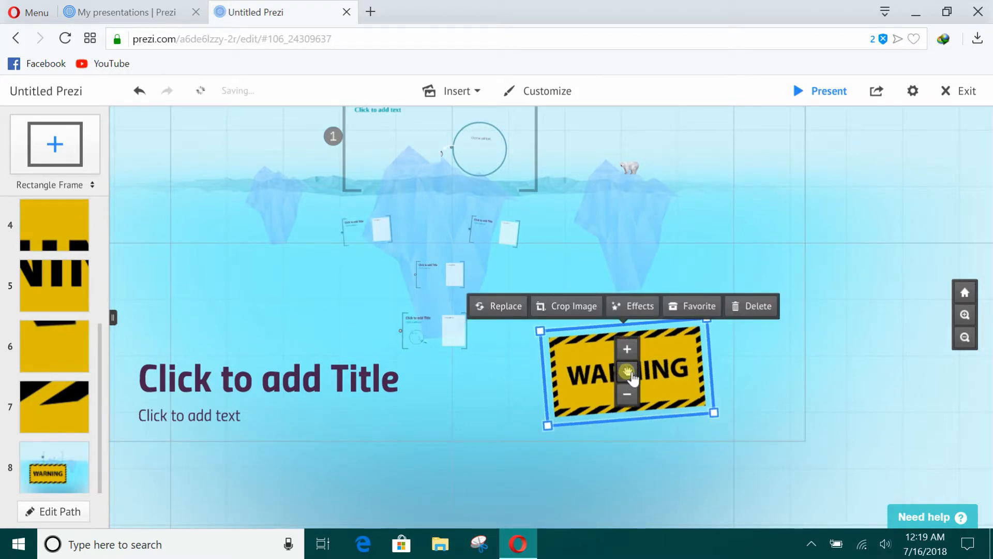
Step: Shrink the tilted WARNING image to a tiny sign and move it into the lower-right corner of the overview frame
drag(628, 371, 618, 372)
drag(707, 412, 641, 392)
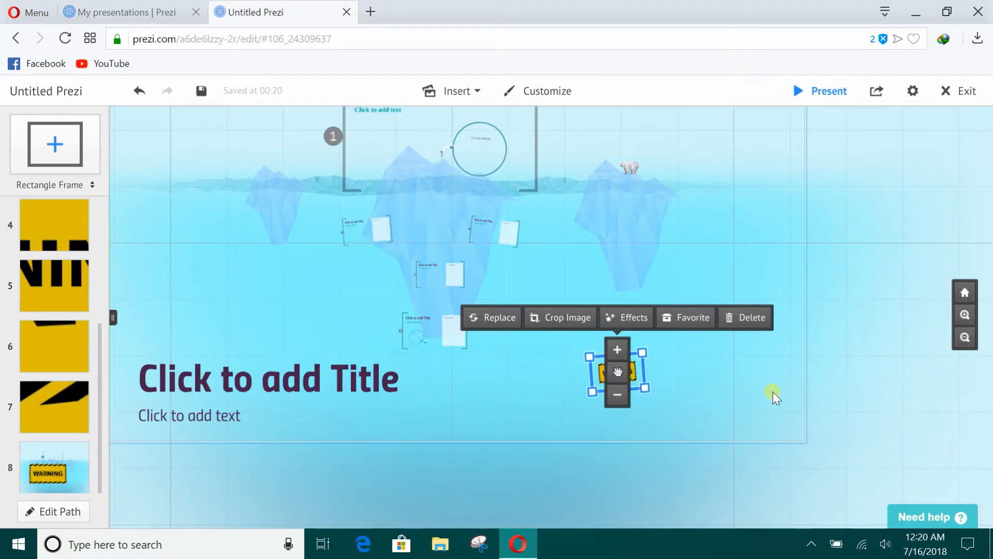
drag(628, 373, 729, 422)
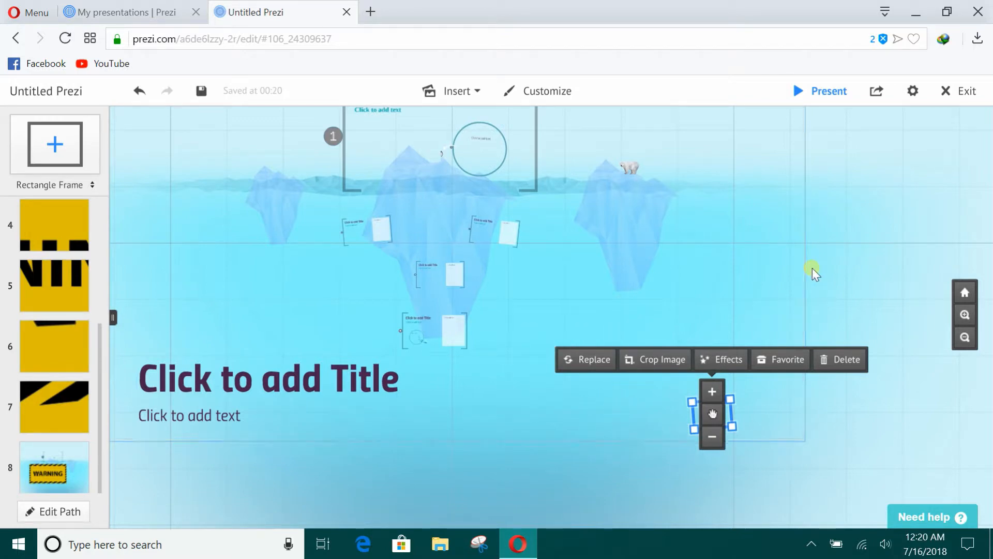
click(222, 296)
Step: View the first slide of the path and return to the whole presentation overview
drag(96, 352, 106, 223)
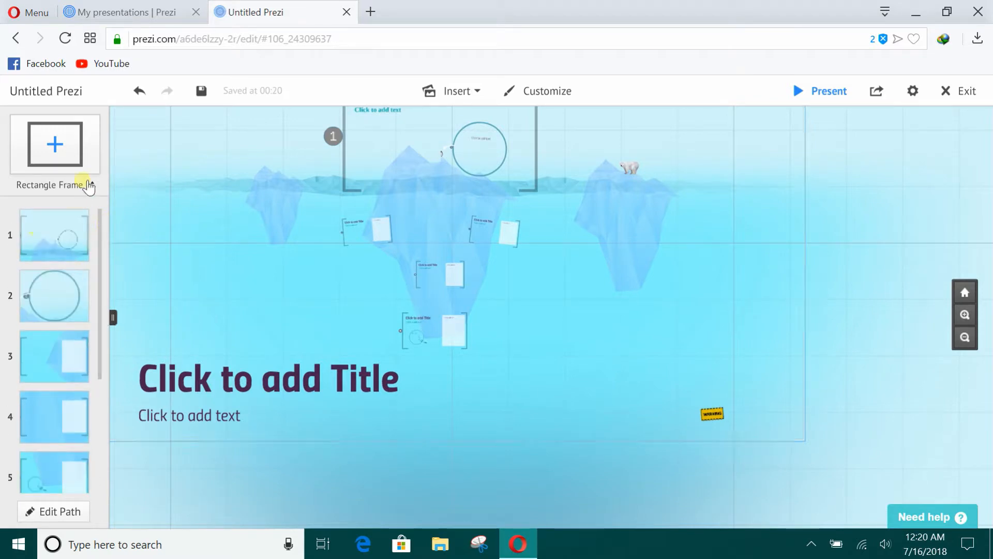
click(75, 243)
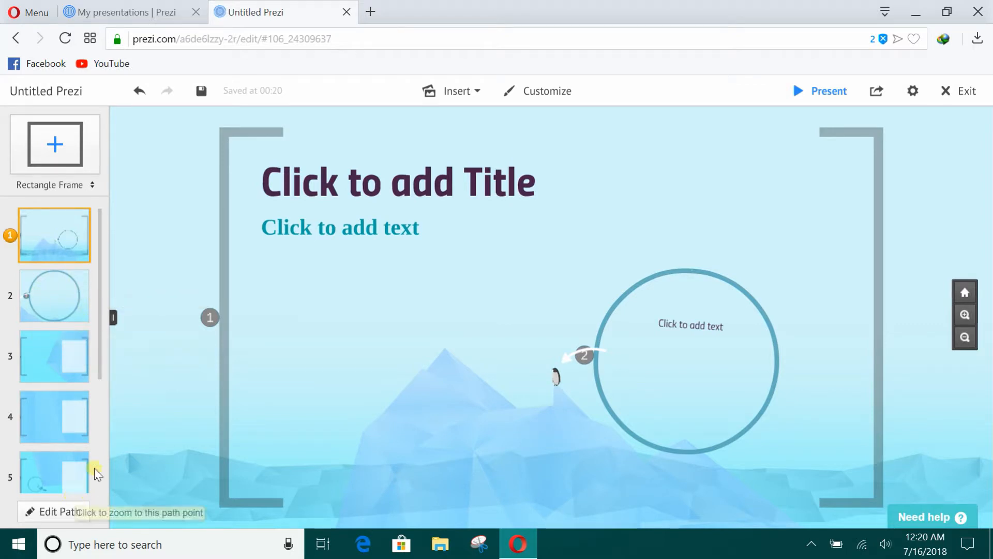
click(975, 293)
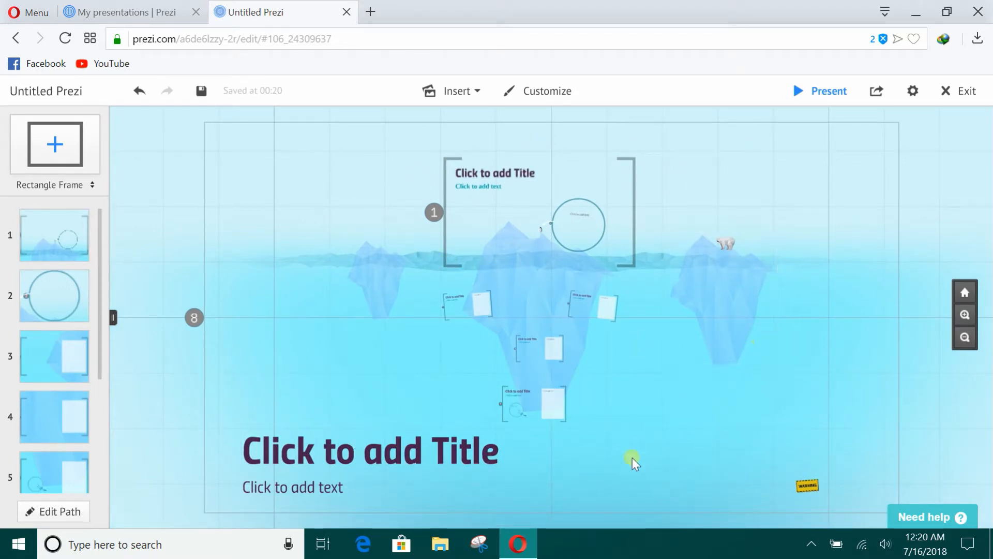
Step: Replace the overview's title placeholder with the text "Good Will"
click(467, 451)
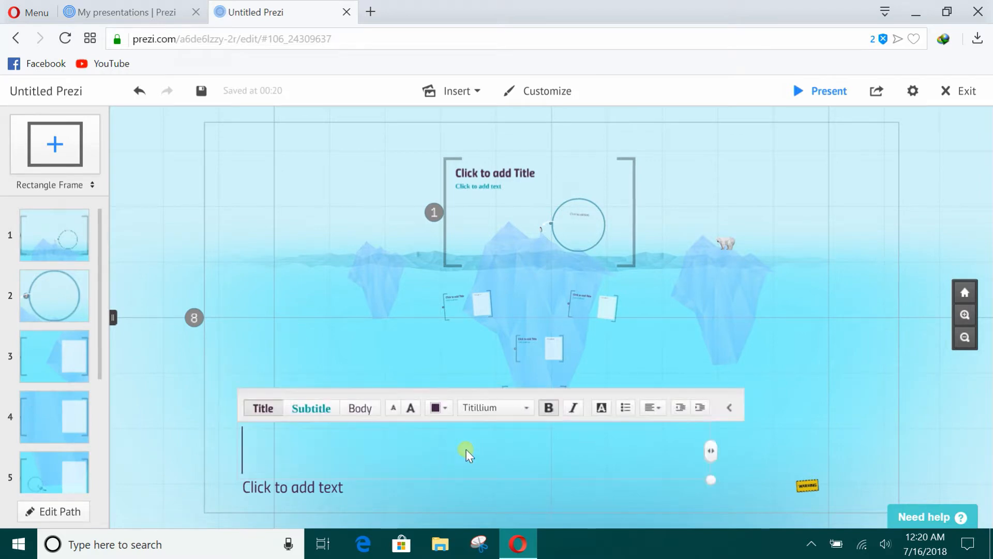
click(281, 309)
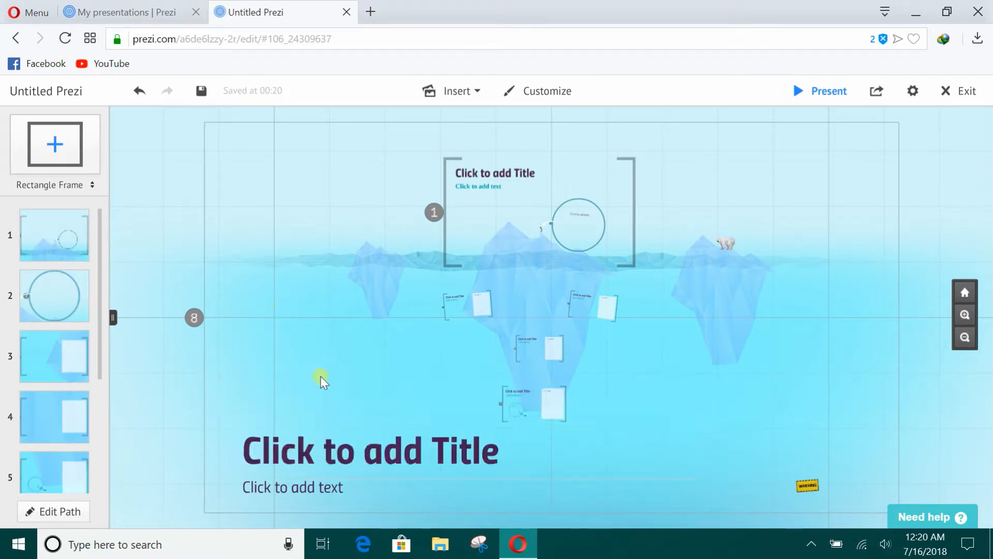
click(427, 448)
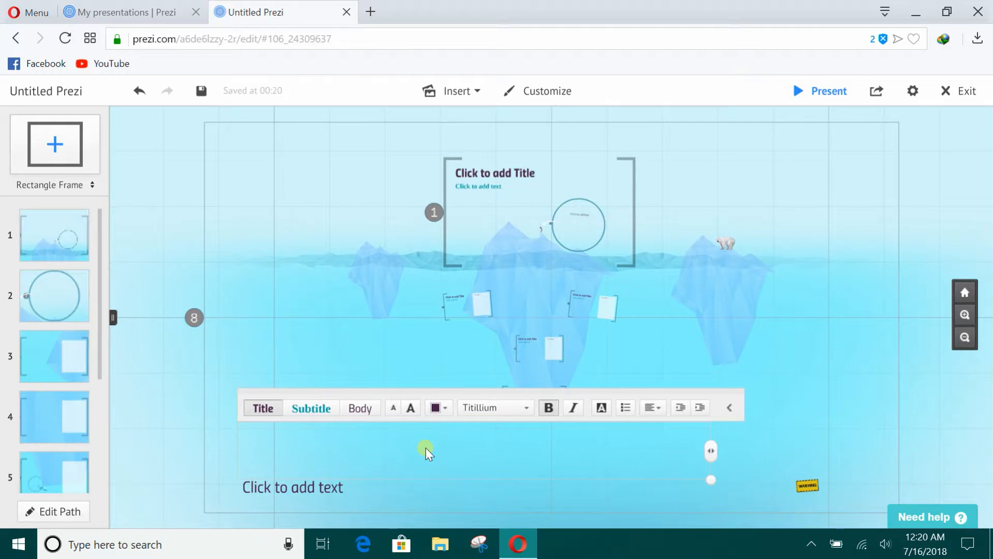
text(Good)
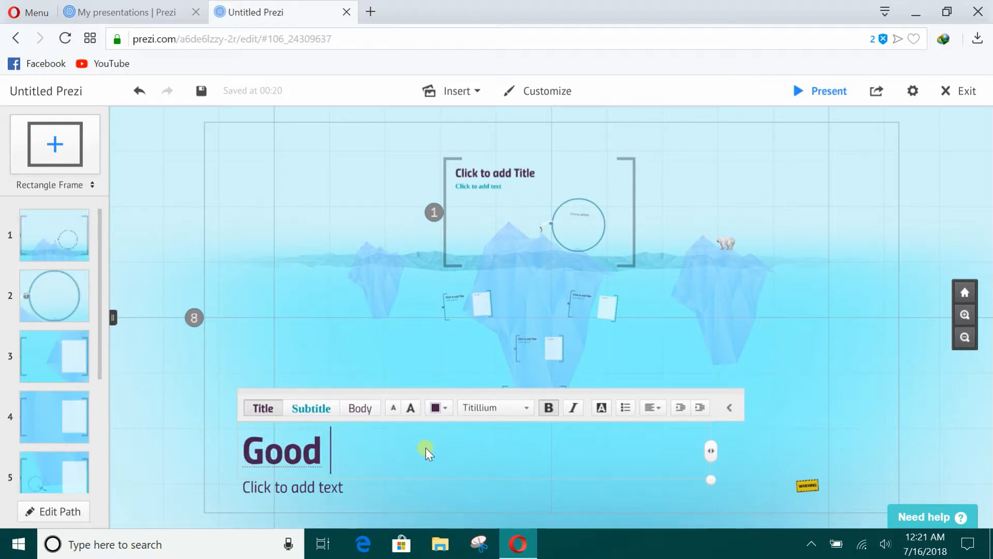
text( Will)
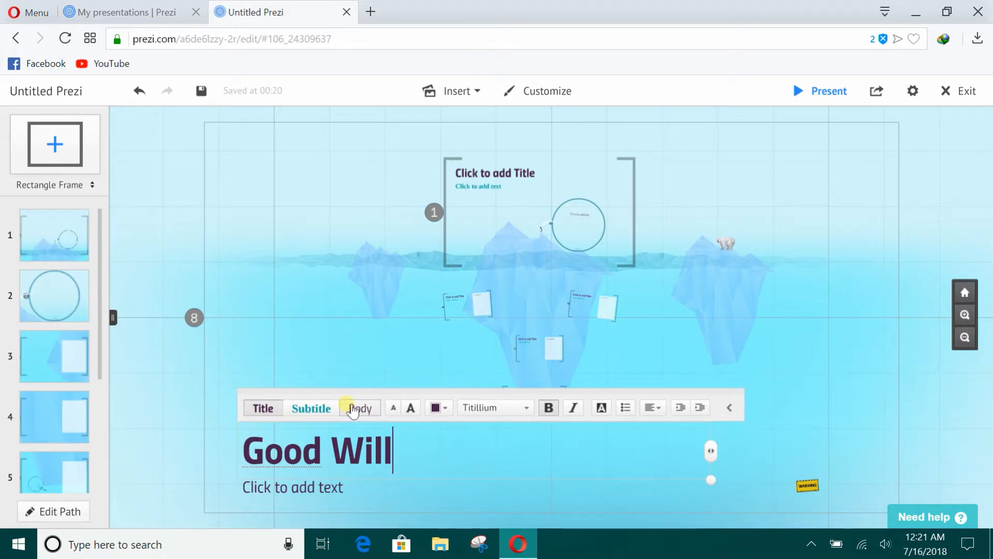
Step: Try the Good Will title one size smaller, restore its size and look at the available text colours
click(395, 411)
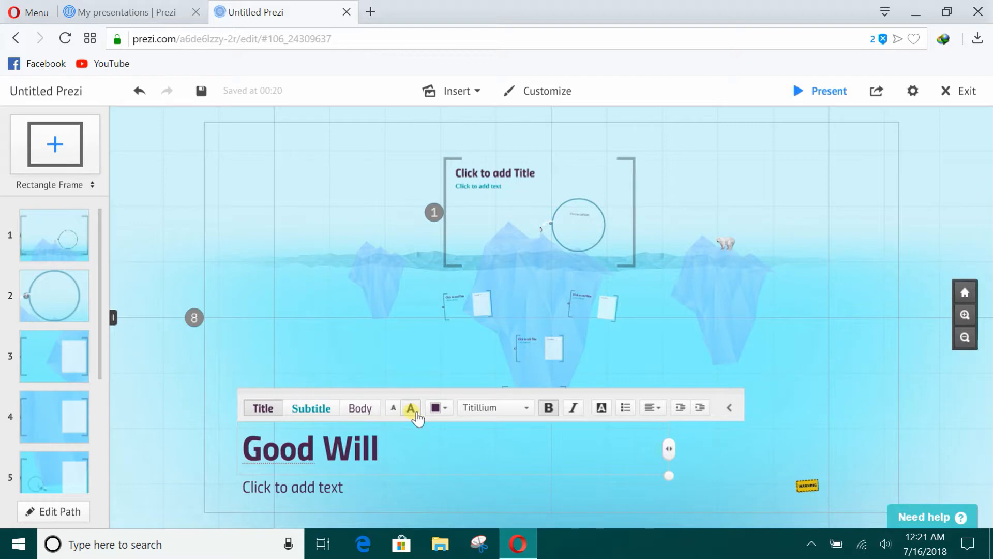
click(418, 418)
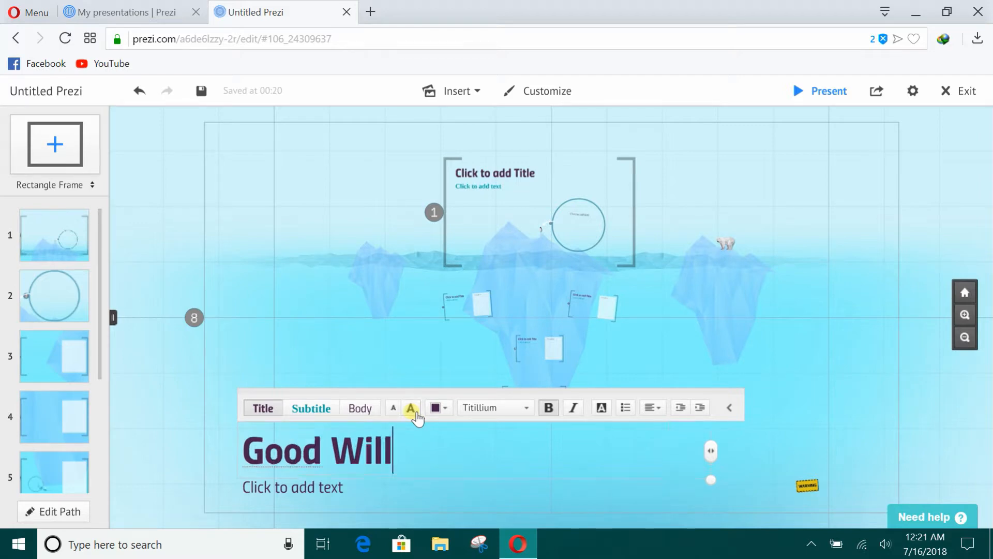
click(449, 417)
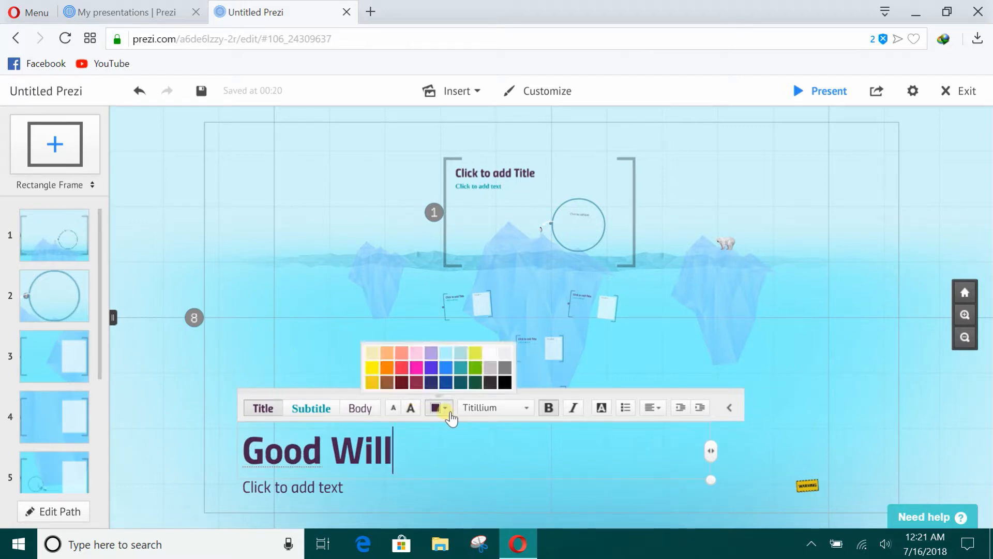
Step: Change the Good Will title's font to From Where You Are
click(501, 409)
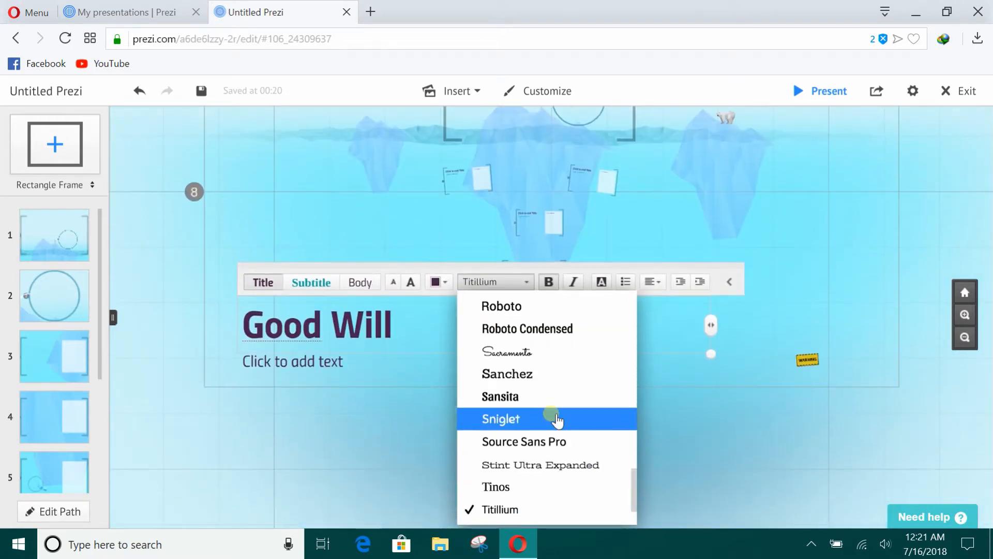
scroll(553, 418, up, 6)
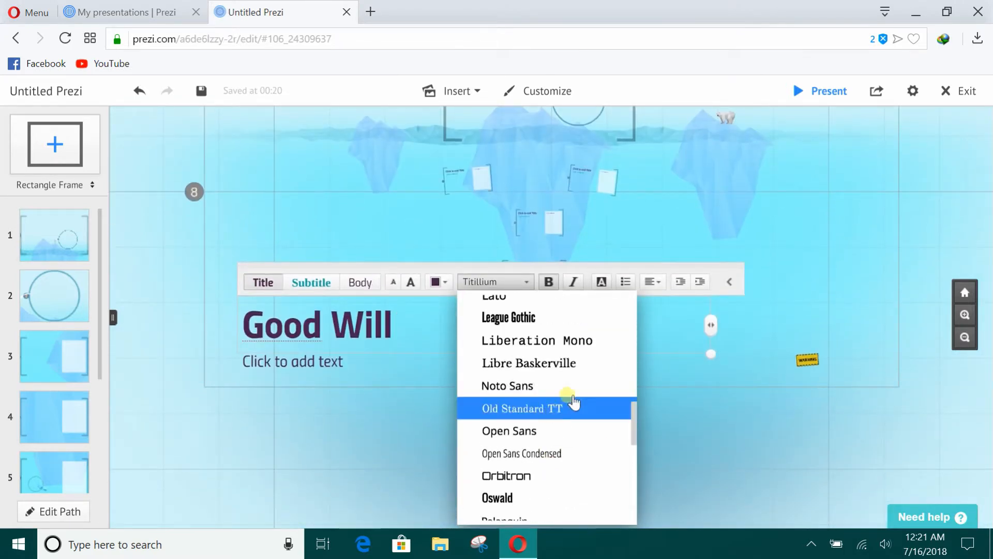
scroll(541, 357, up, 5)
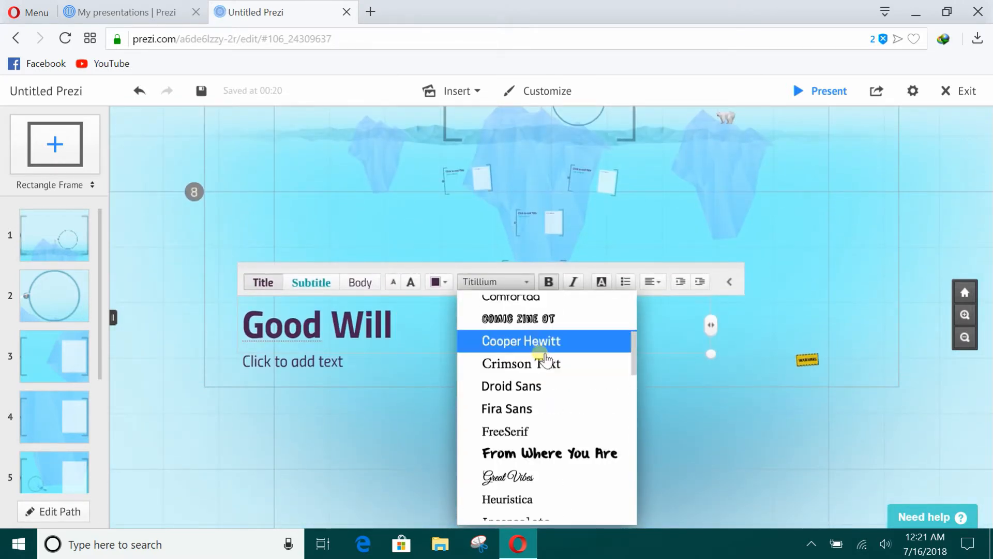
click(591, 455)
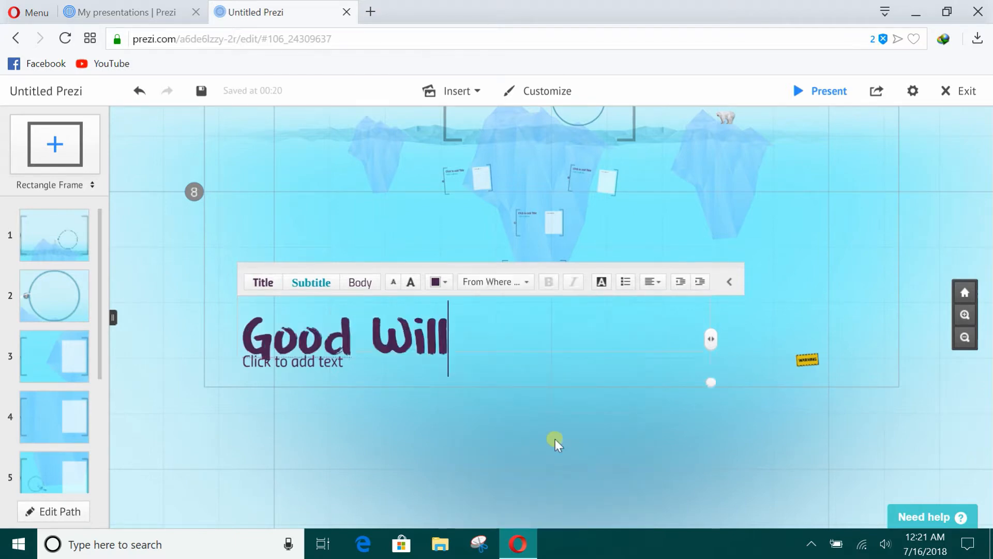
Step: Reduce the Good Will title's text size by three steps and scale its text box down slightly
click(394, 284)
click(395, 284)
click(394, 284)
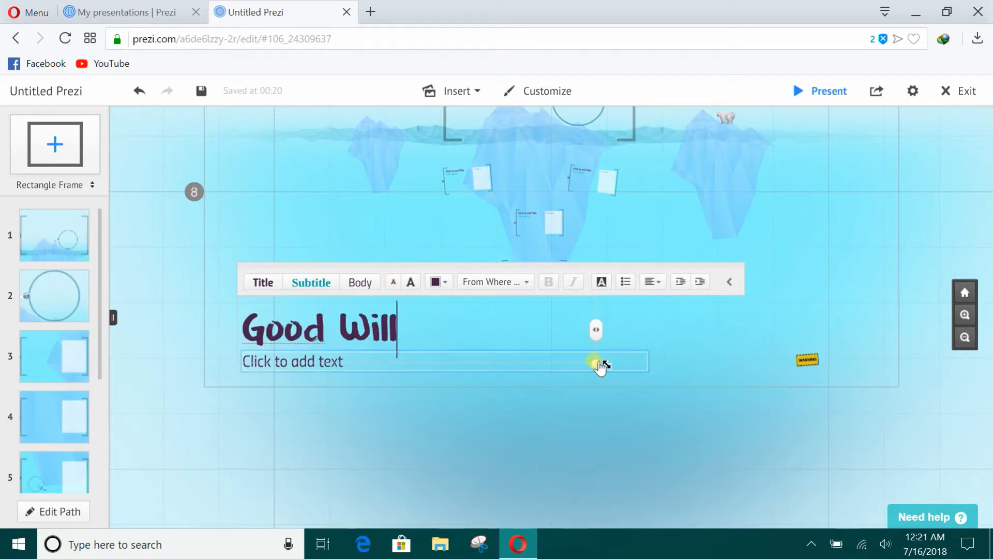
click(694, 328)
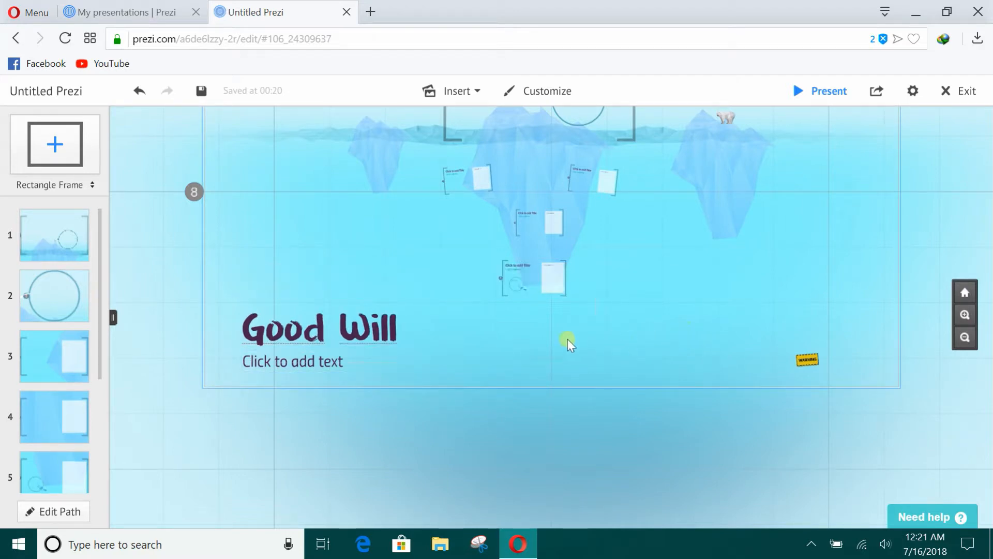
click(427, 330)
drag(604, 370, 584, 371)
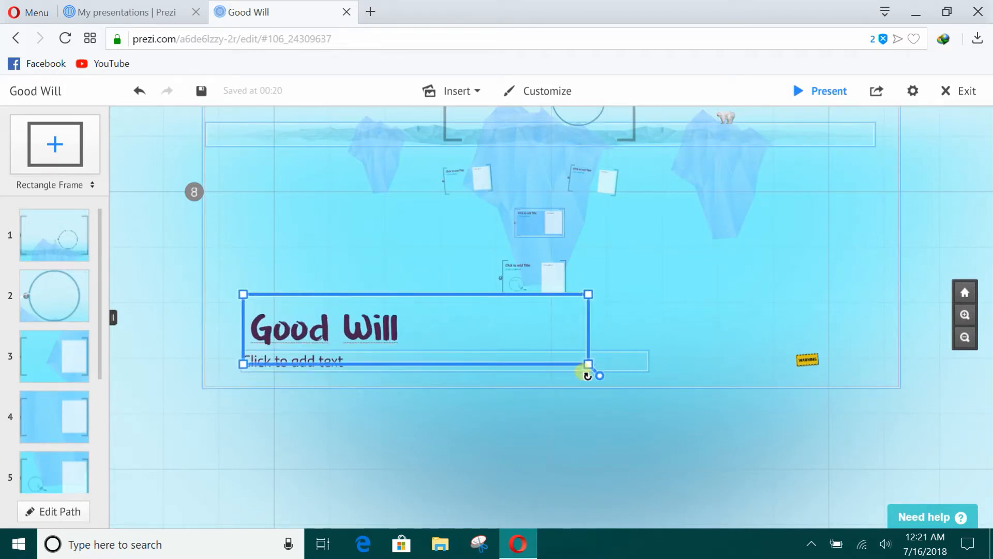
click(464, 418)
Step: Add a question mark after the Good Will title so that it reads "Good Will ?"
click(427, 314)
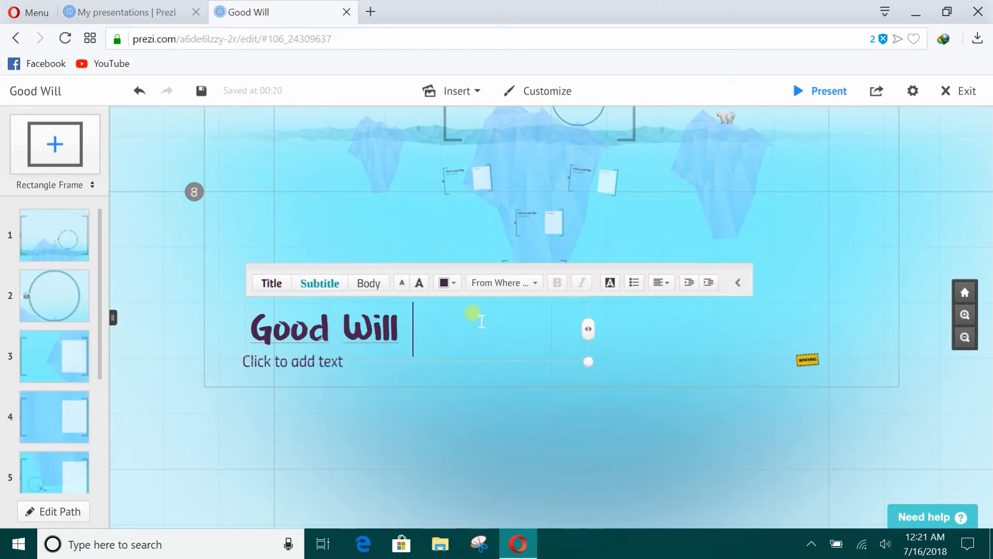
text(?)
click(382, 402)
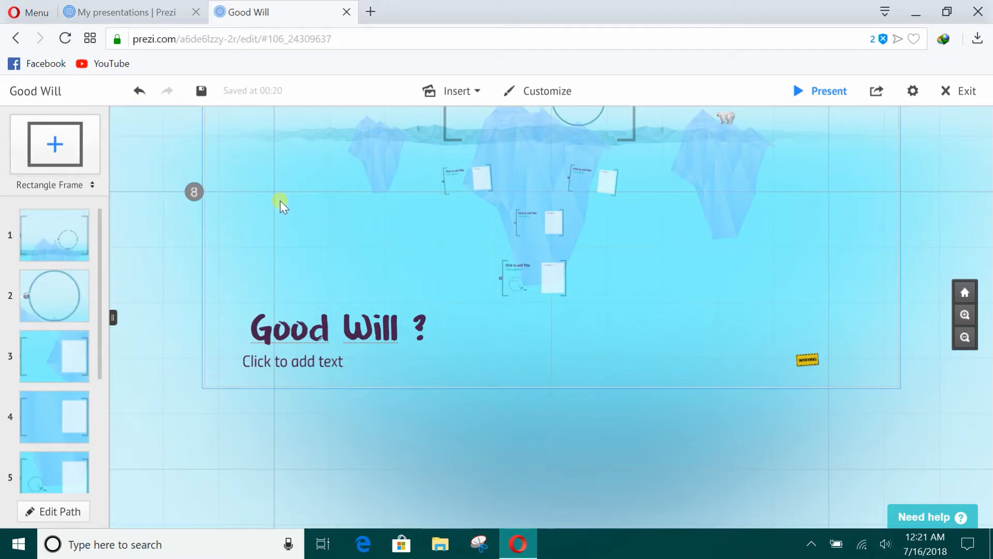
Step: Undo the added question mark, redo it once, and undo it again
click(146, 96)
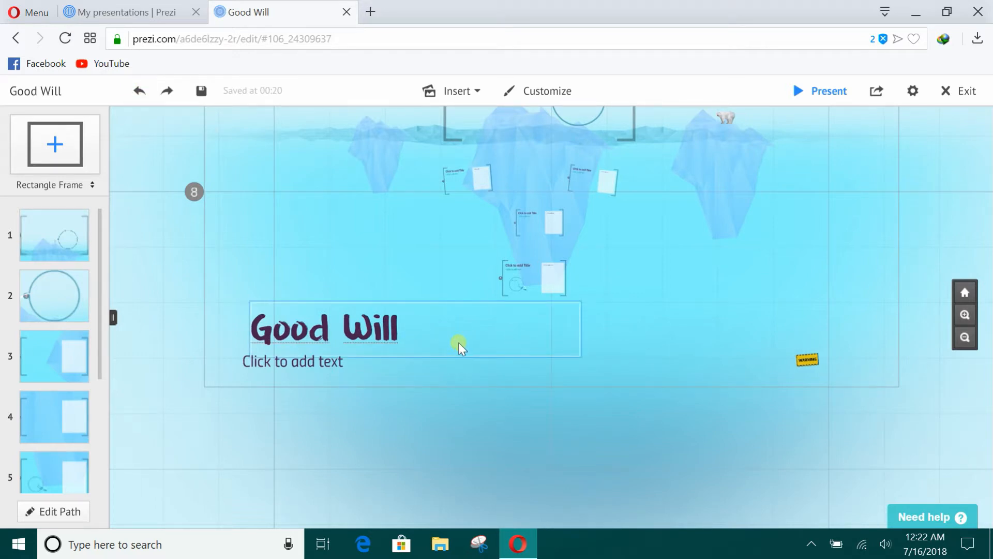
click(165, 94)
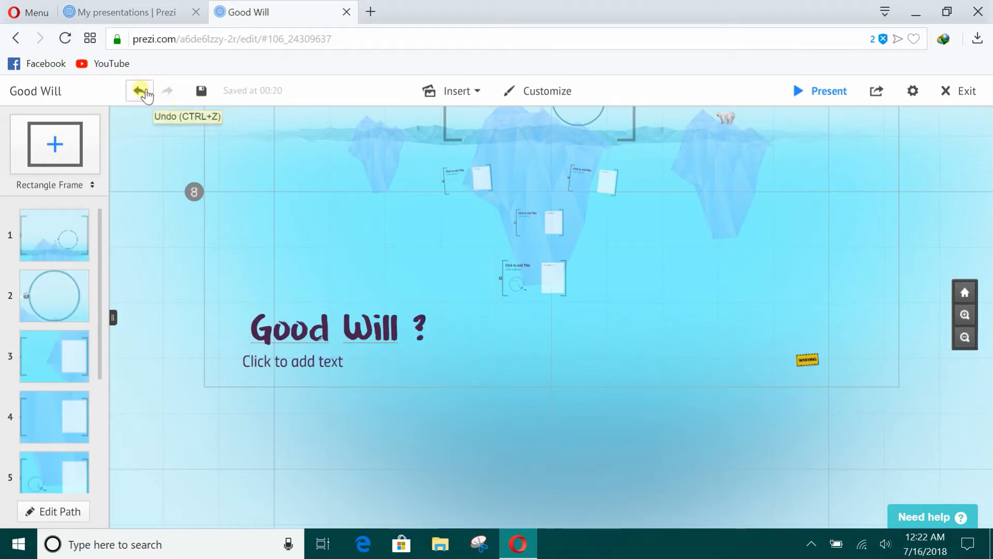
click(146, 93)
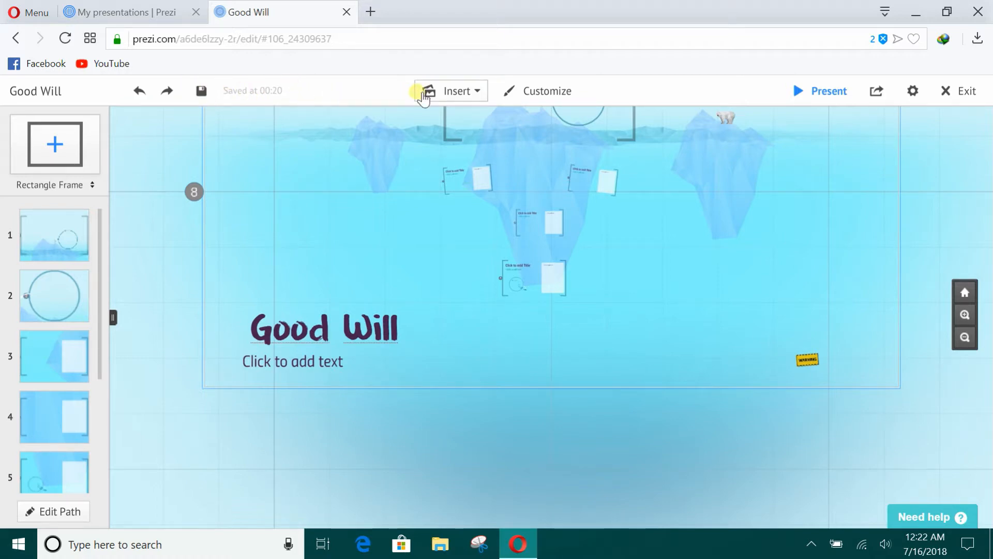
Step: Examine the symbols and shapes styles, browse the Stickers collection, and close it without inserting anything
click(477, 95)
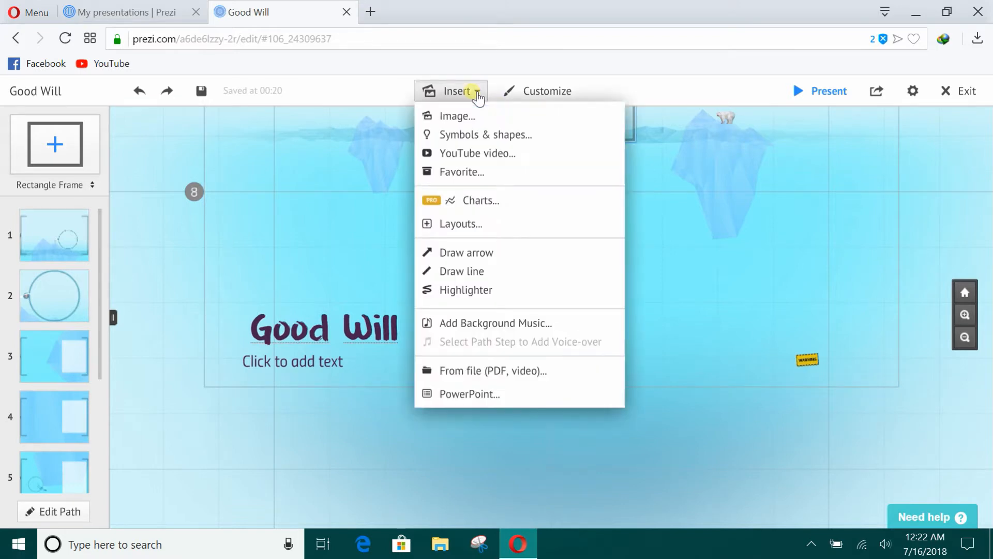
click(512, 138)
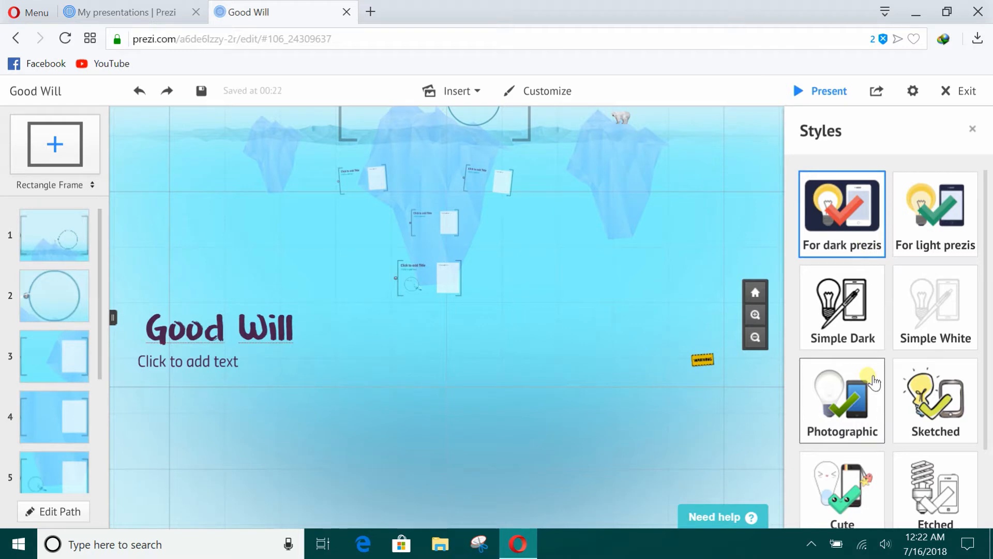
scroll(876, 426, down, 2)
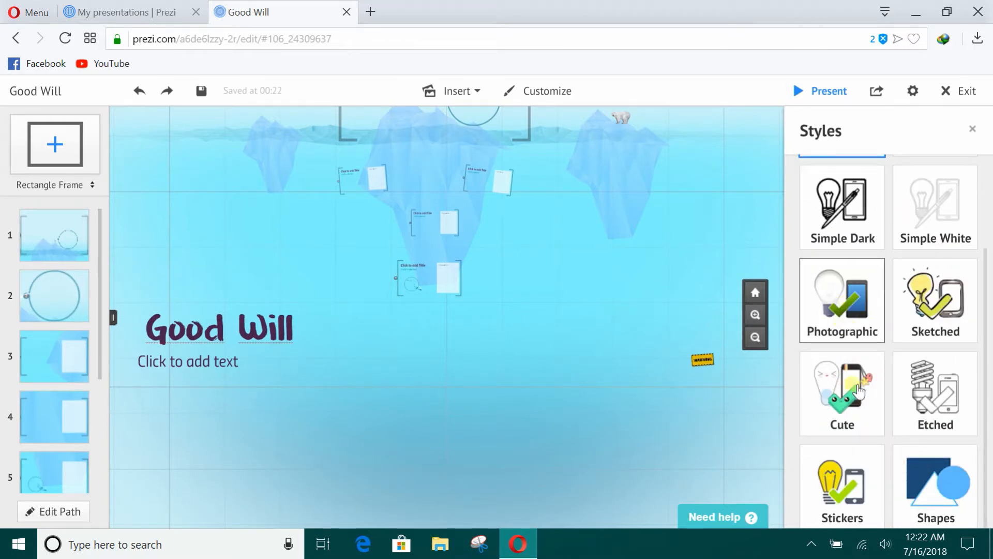
click(855, 501)
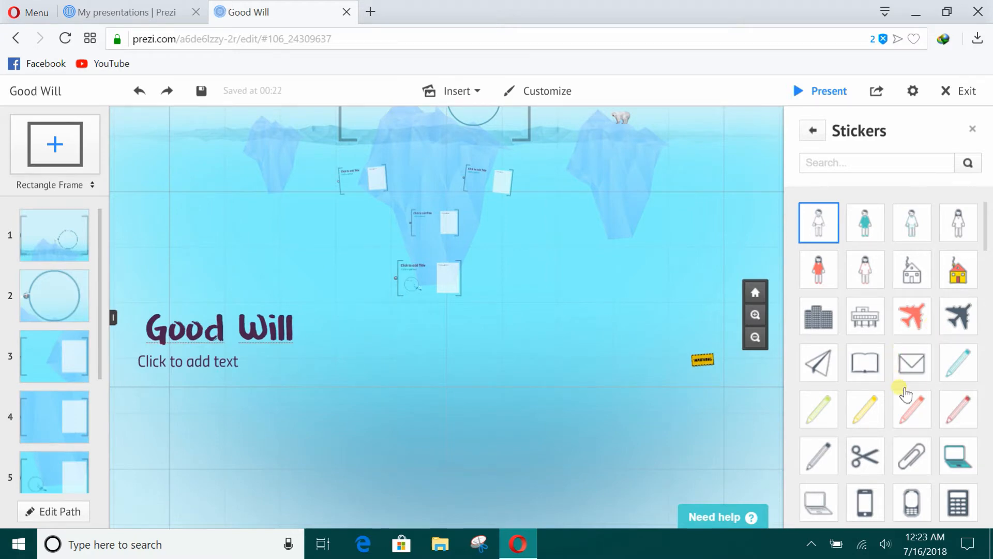
scroll(905, 393, down, 15)
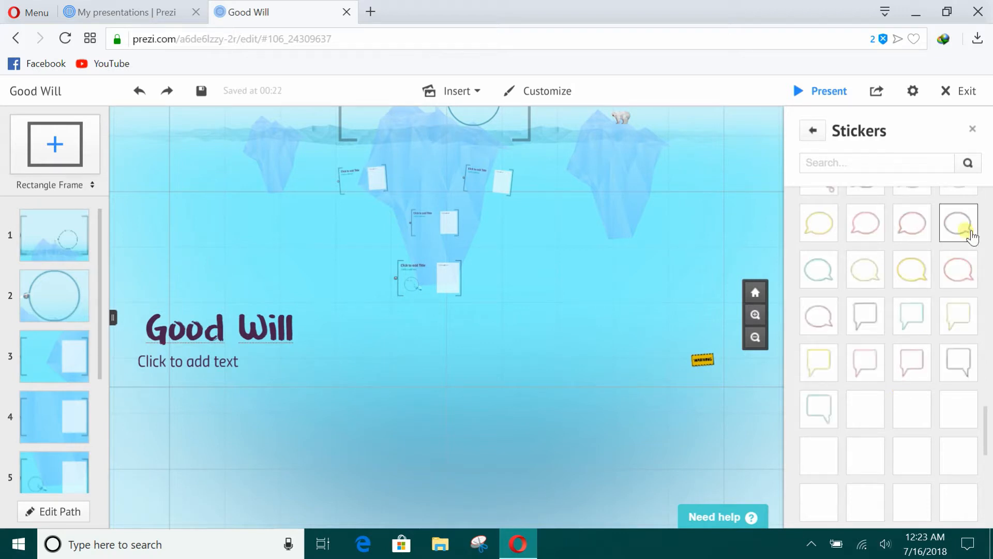
click(973, 129)
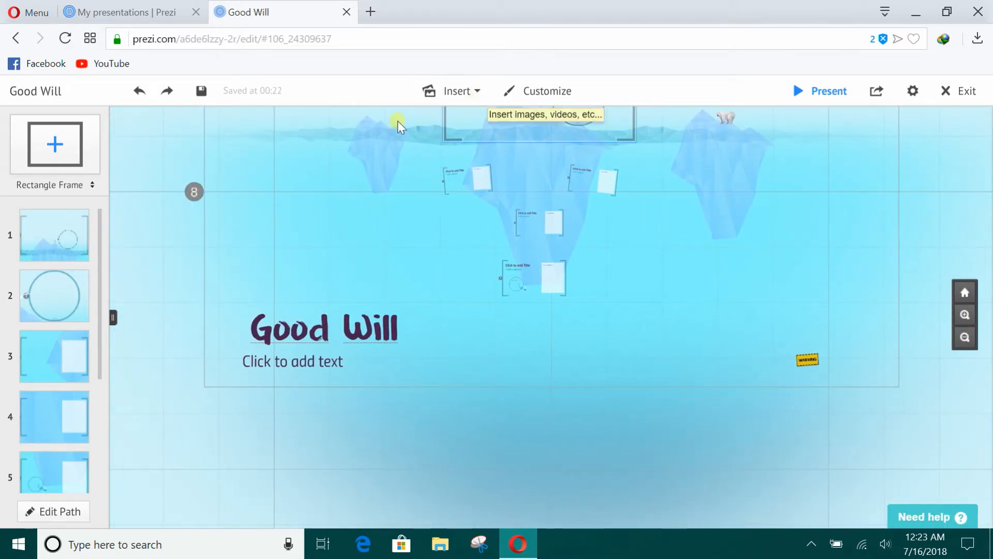
Step: Browse the single-frame layouts and examine the available frame shapes without inserting anything
click(455, 93)
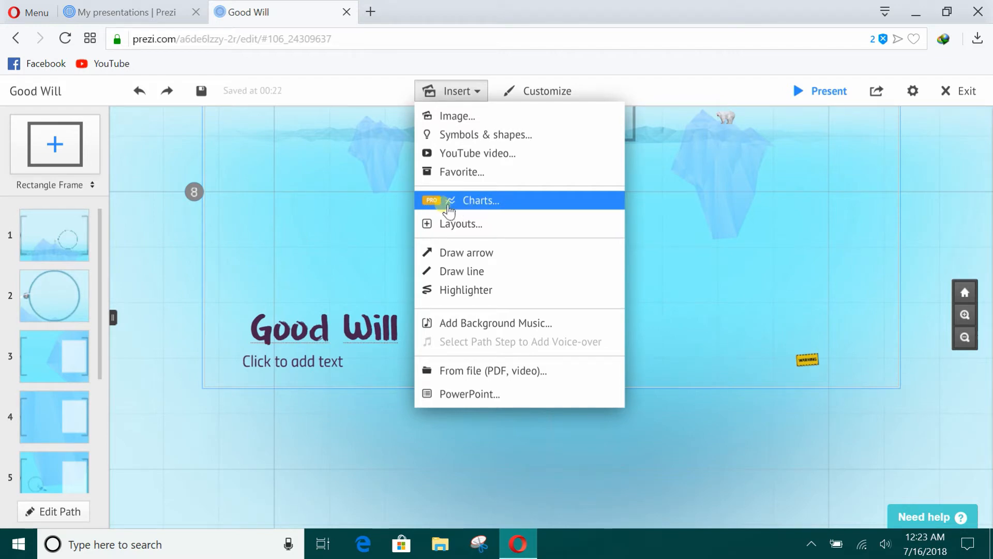
click(511, 234)
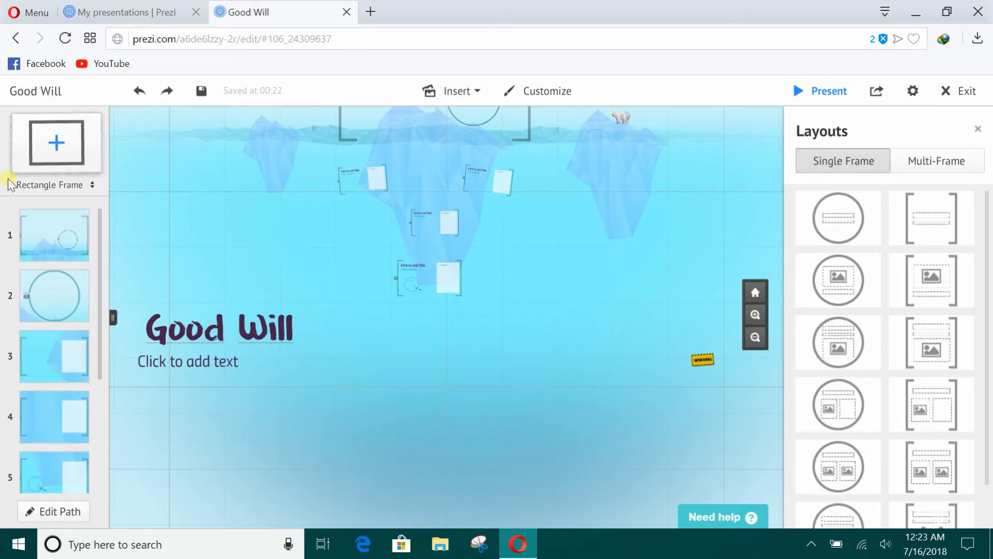
click(100, 188)
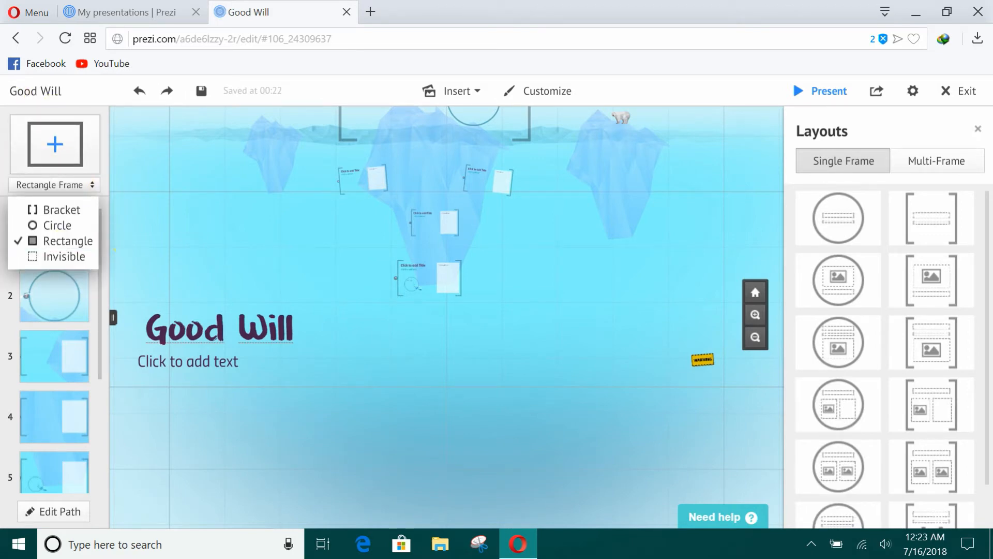
click(561, 246)
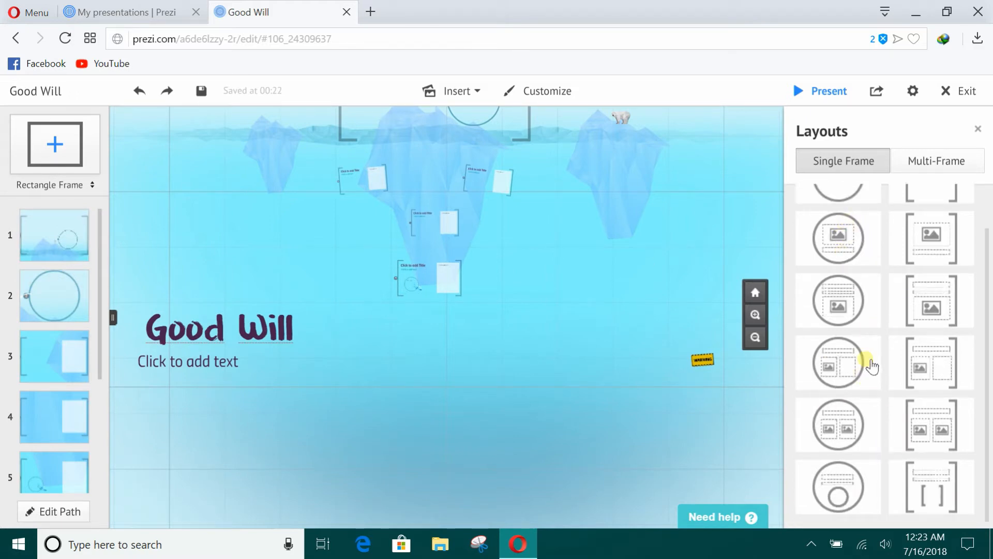
scroll(852, 315, up, 2)
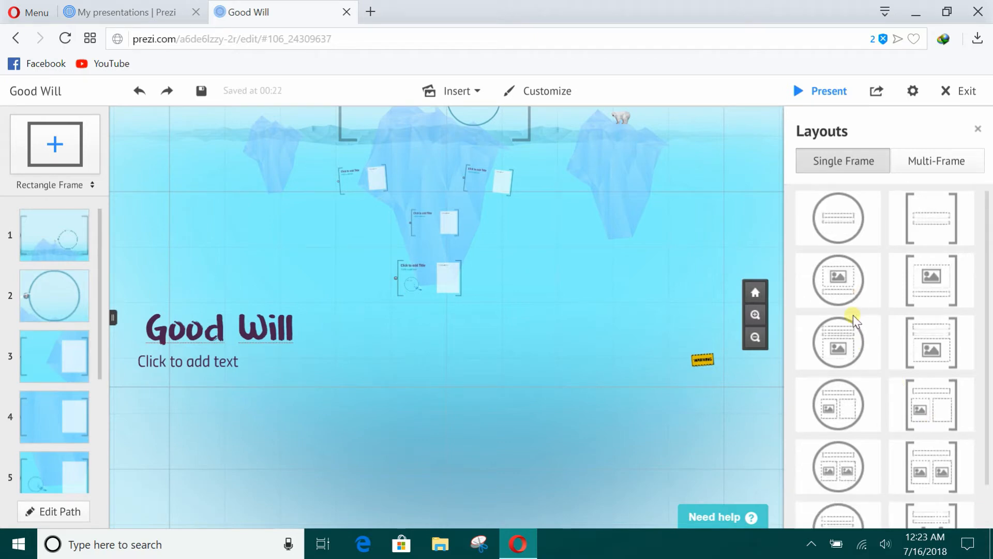
Step: Browse the multi-frame layouts through to the end of the list and close the layouts without inserting one
click(931, 172)
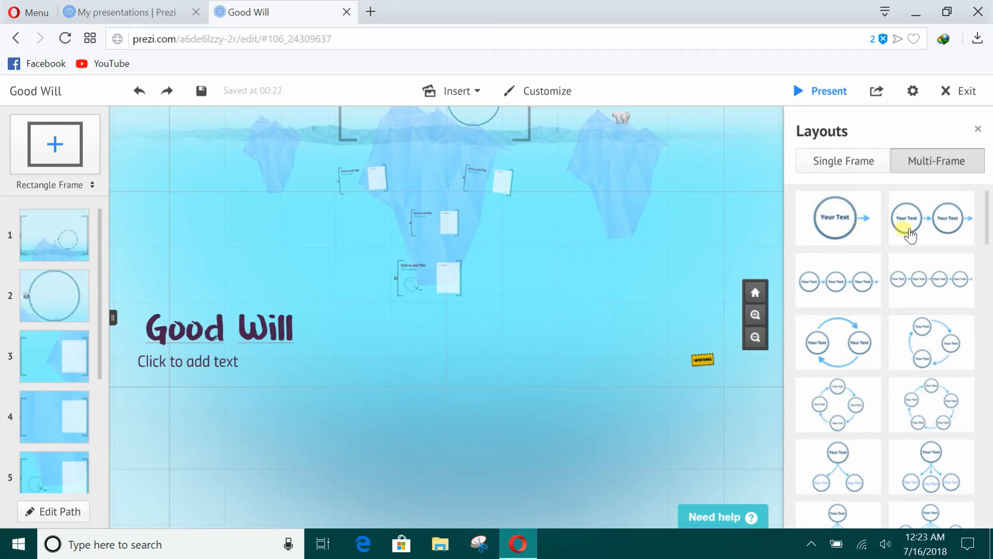
scroll(889, 334, down, 10)
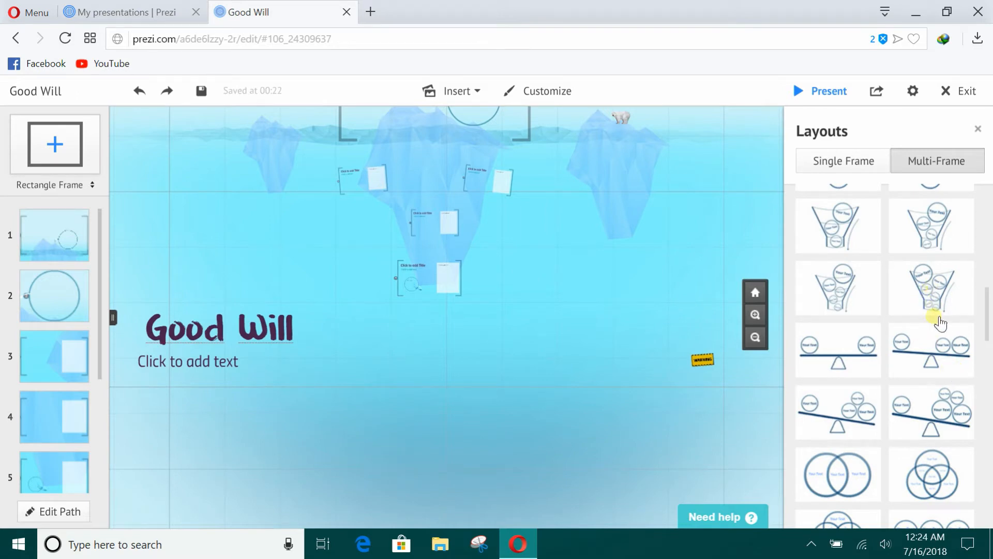
scroll(940, 323, down, 10)
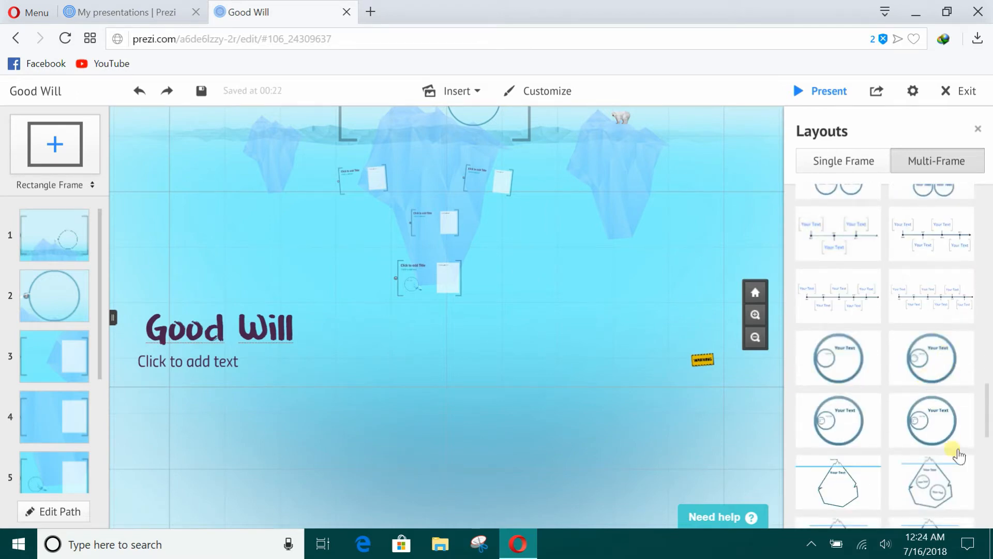
scroll(843, 454, down, 5)
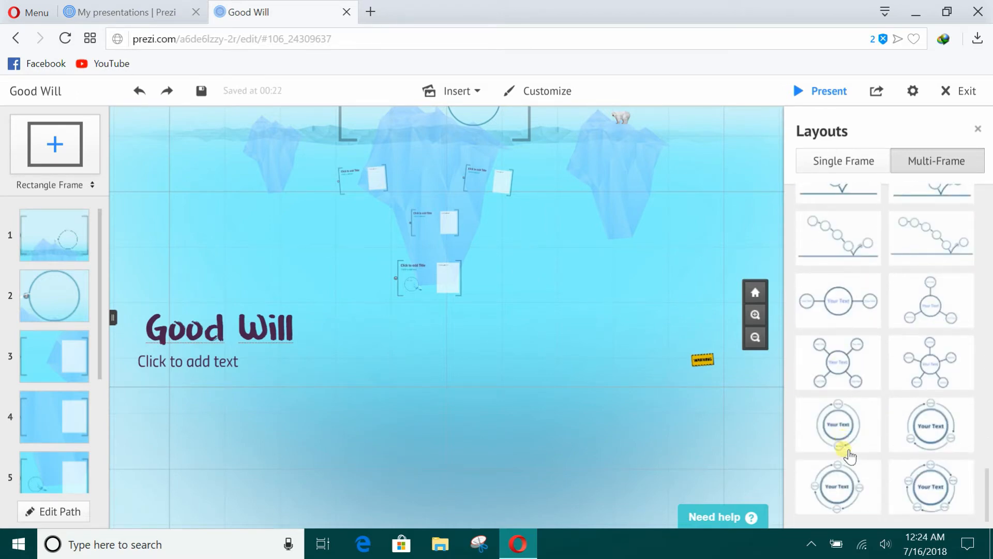
scroll(905, 272, up, 2)
scroll(904, 271, down, 2)
click(978, 129)
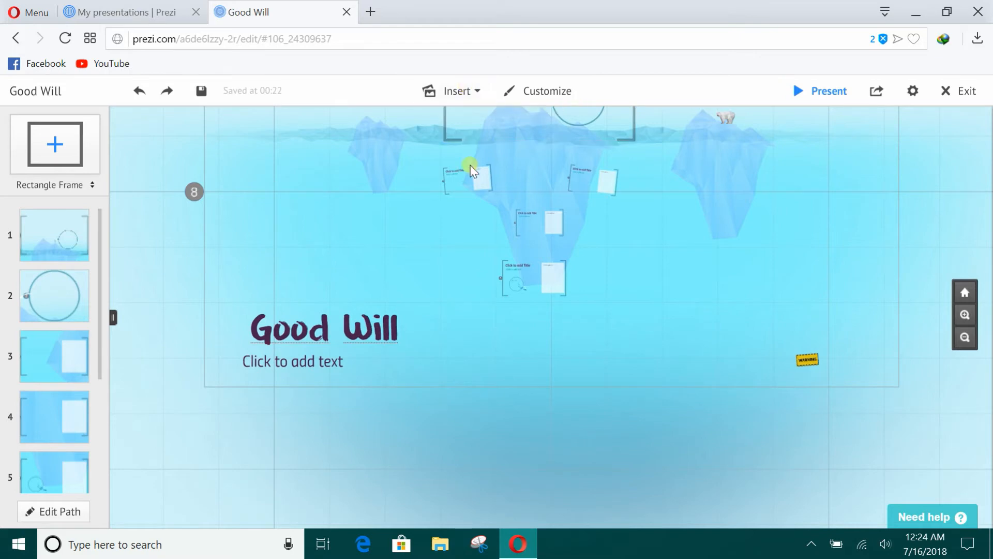
Step: Draw an arrow running diagonally down across the frame's lower edge, beside the Good Will title, and bend its middle outward into a curve
click(463, 96)
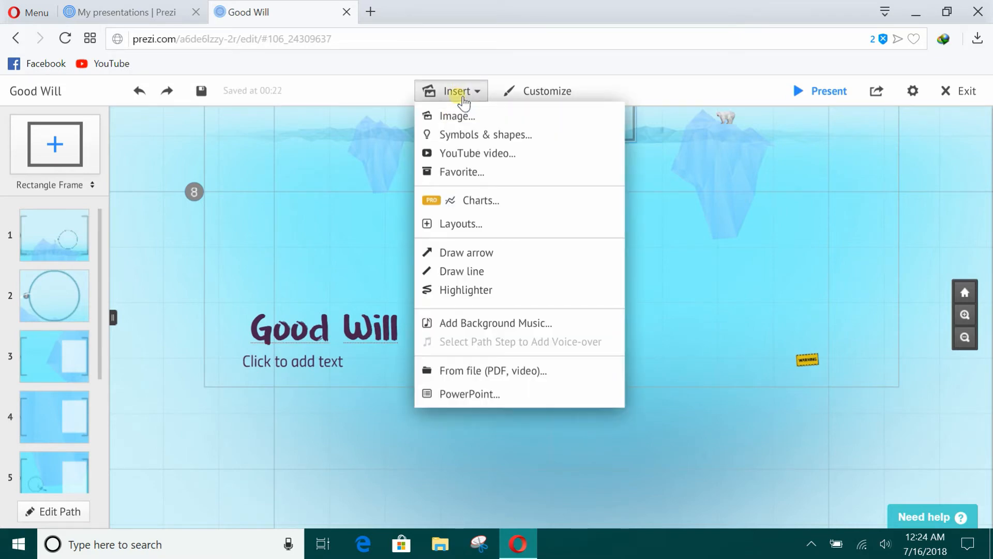
click(509, 261)
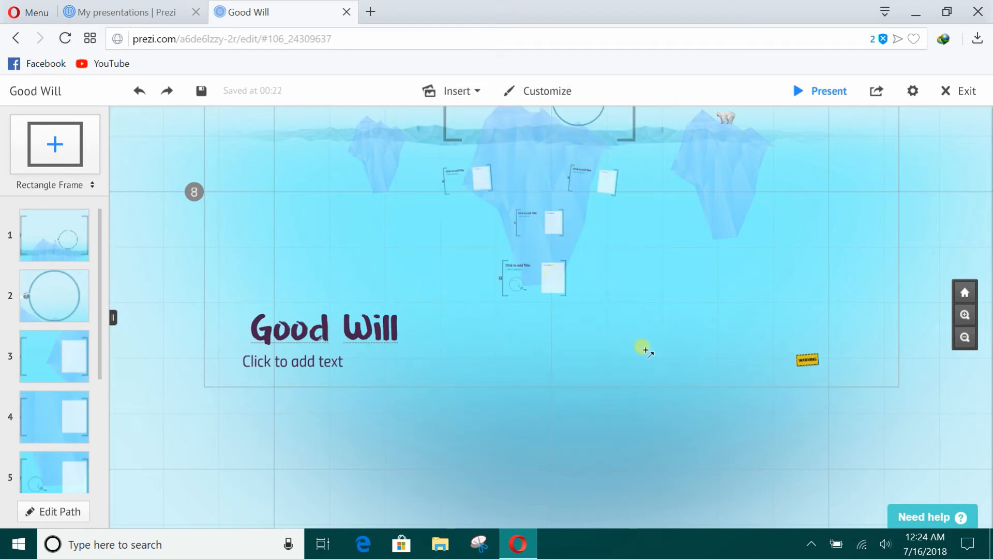
mouse_move(683, 304)
mouse_down()
mouse_move(520, 429)
mouse_move(585, 468)
mouse_up()
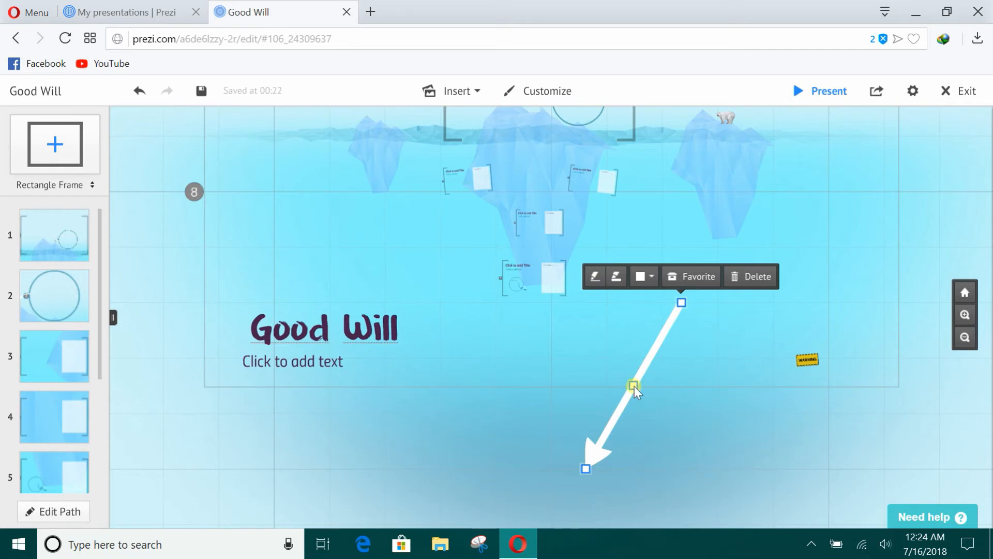
drag(634, 386, 582, 358)
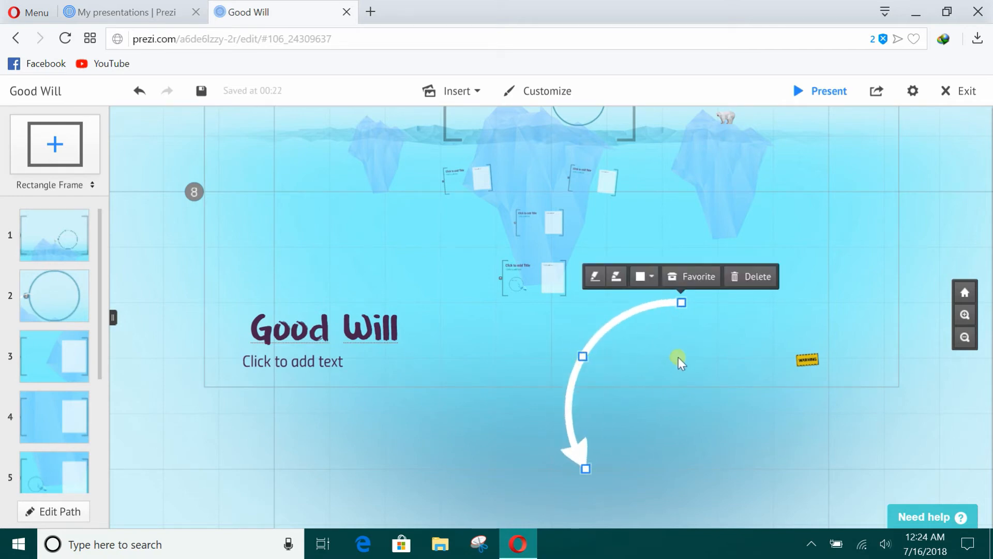
Step: Try out the curved arrow's thickness by increasing and then decreasing it, and delete the arrow
click(651, 280)
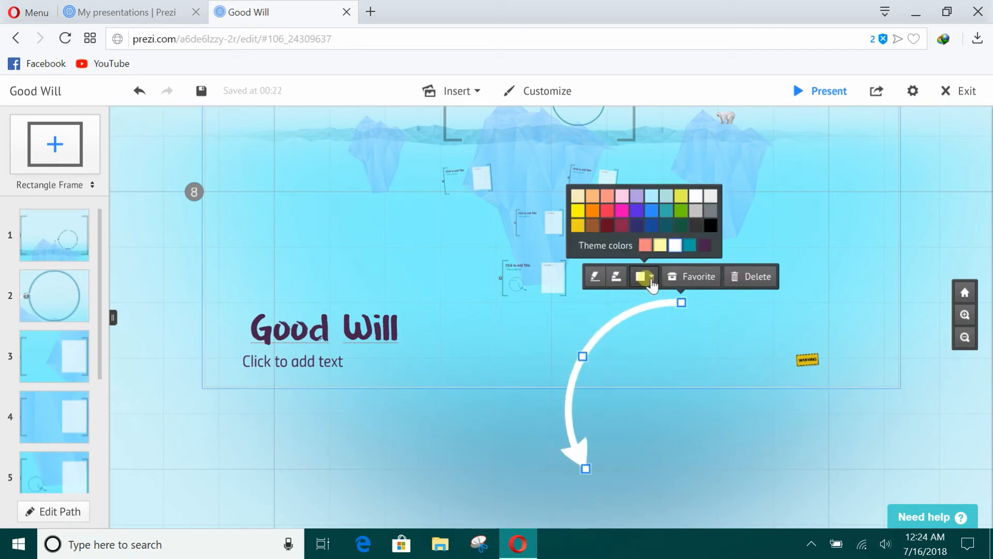
click(602, 277)
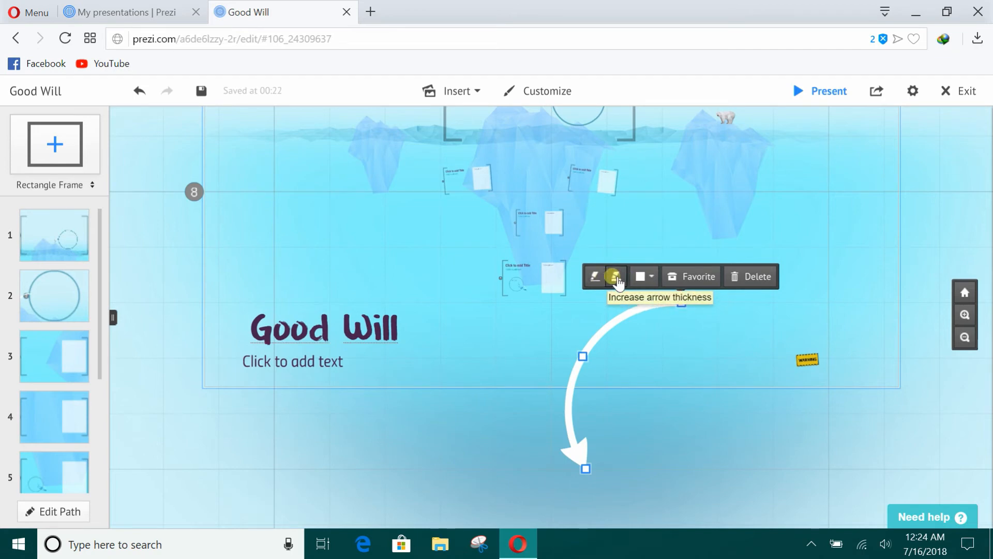
click(617, 278)
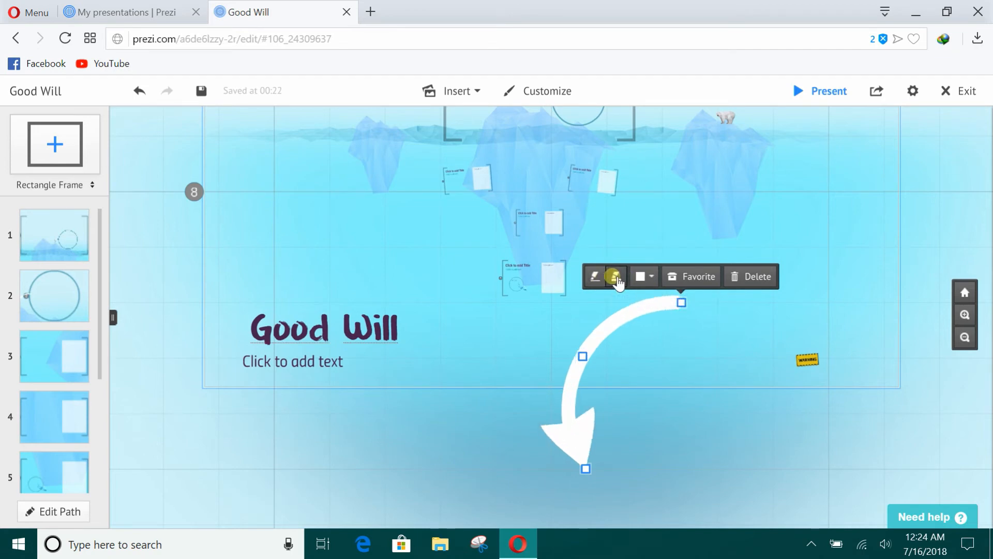
click(595, 277)
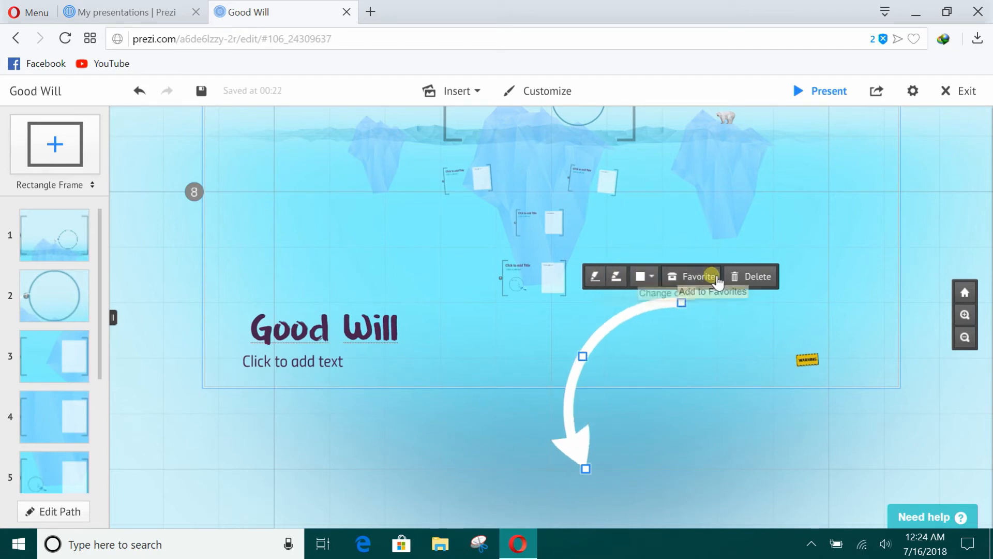
click(768, 284)
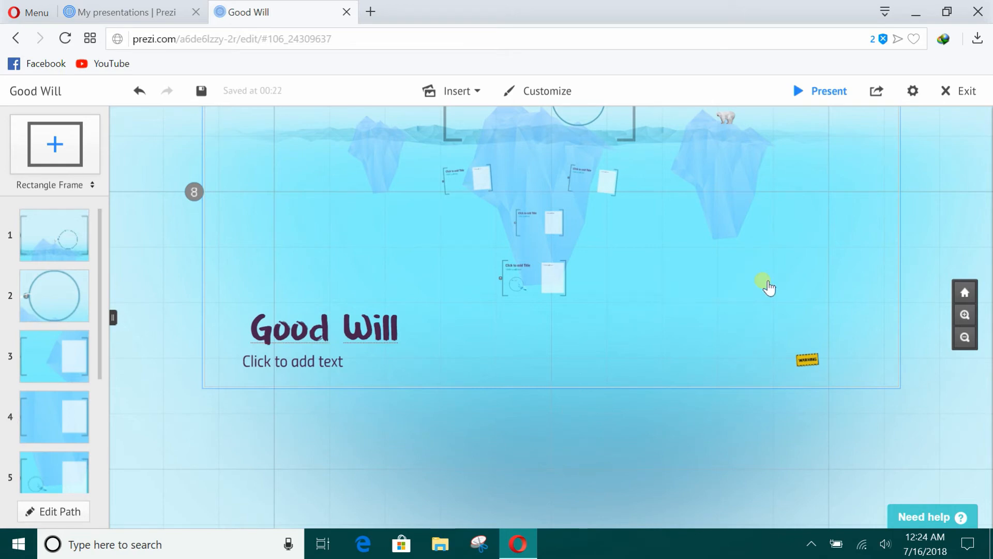
Step: Go to path step 1 and examine the insert options for background music and voice-over without adding any
click(470, 93)
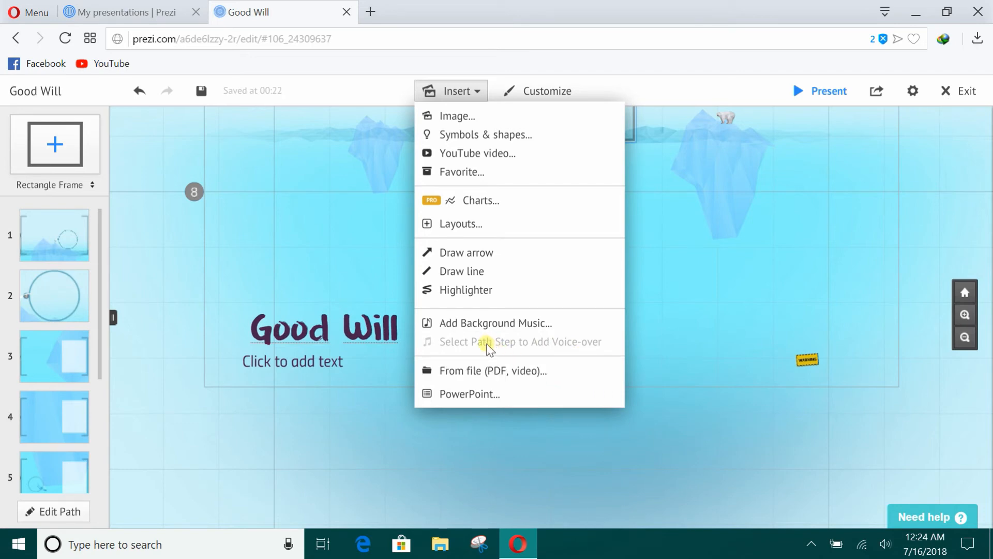
click(42, 245)
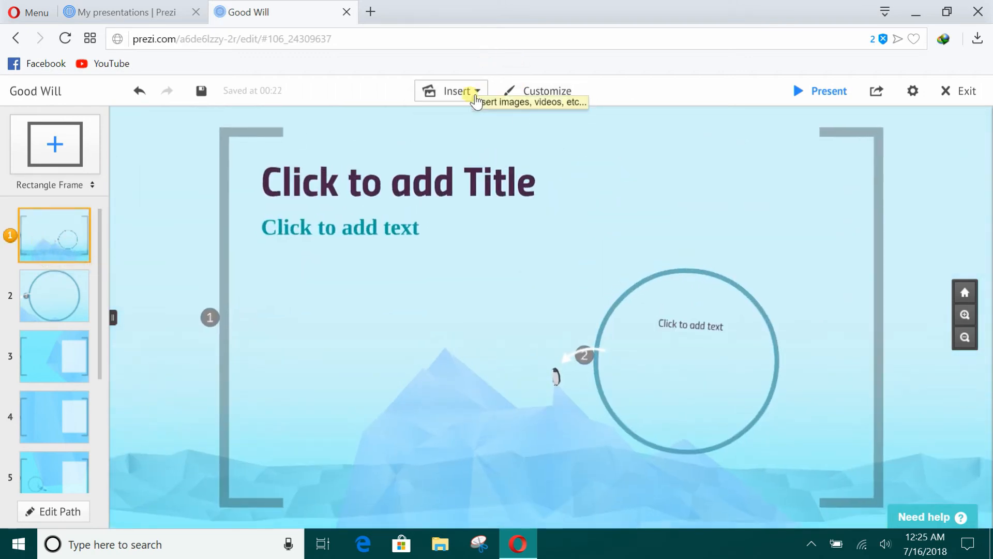
click(475, 90)
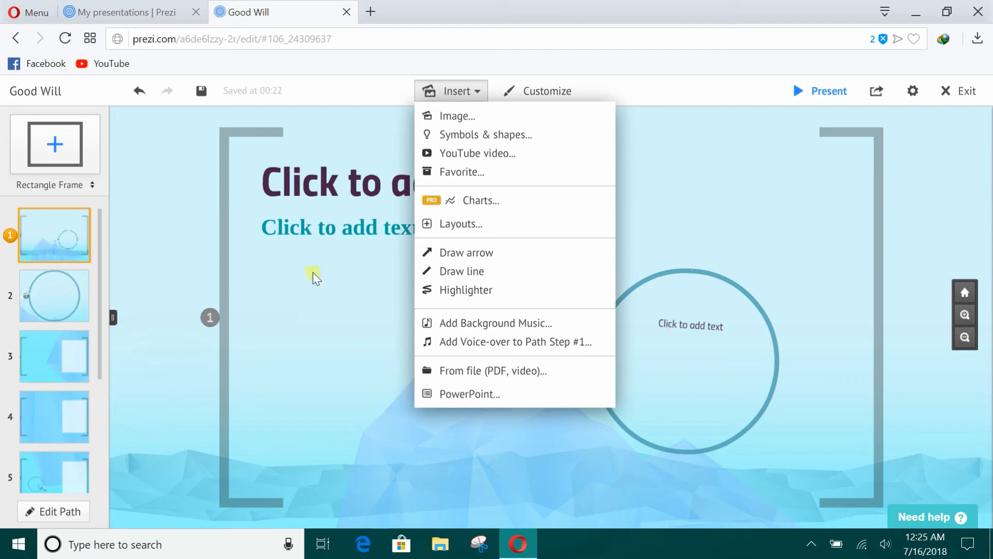
click(340, 97)
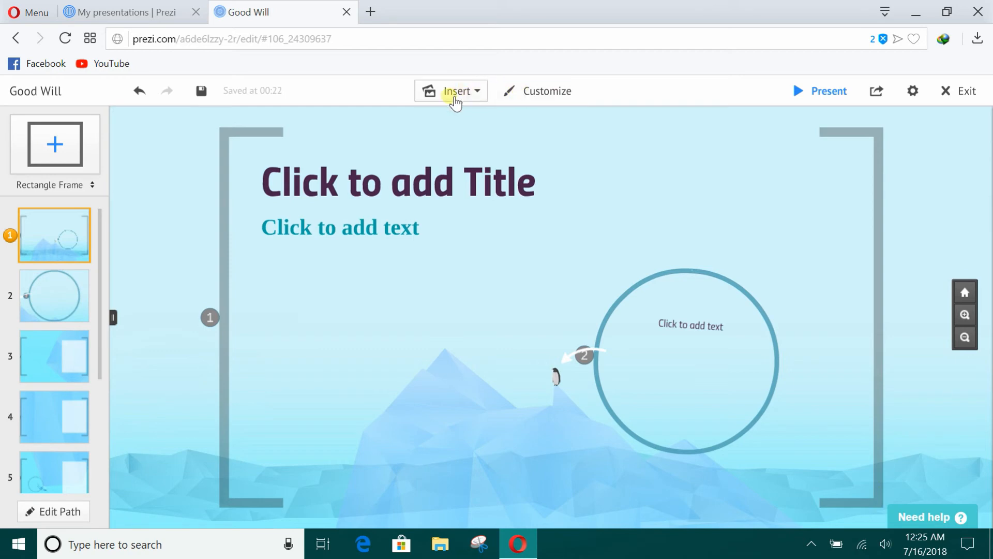
Step: Examine the background and theme customization options and the sharing and download options without changing anything
click(554, 93)
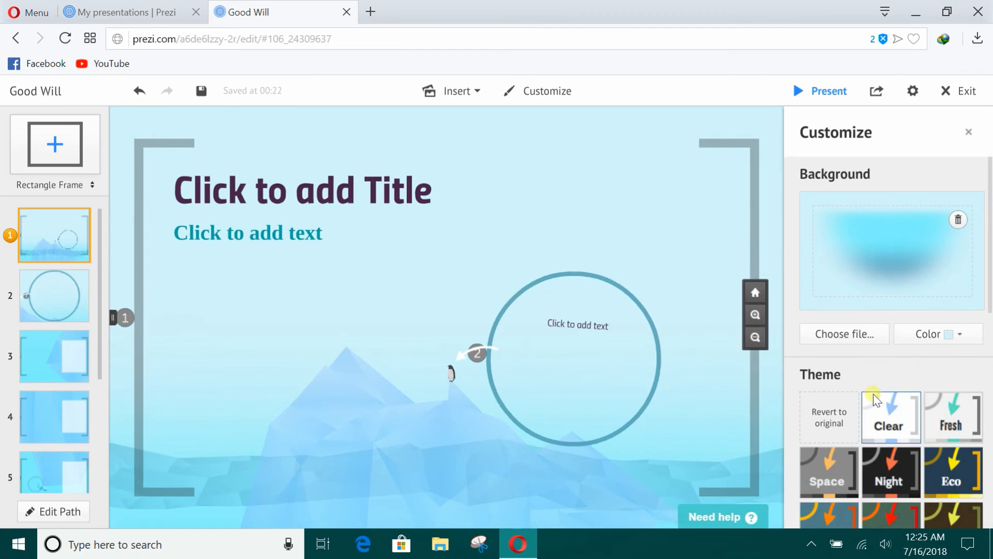
scroll(873, 393, down, 6)
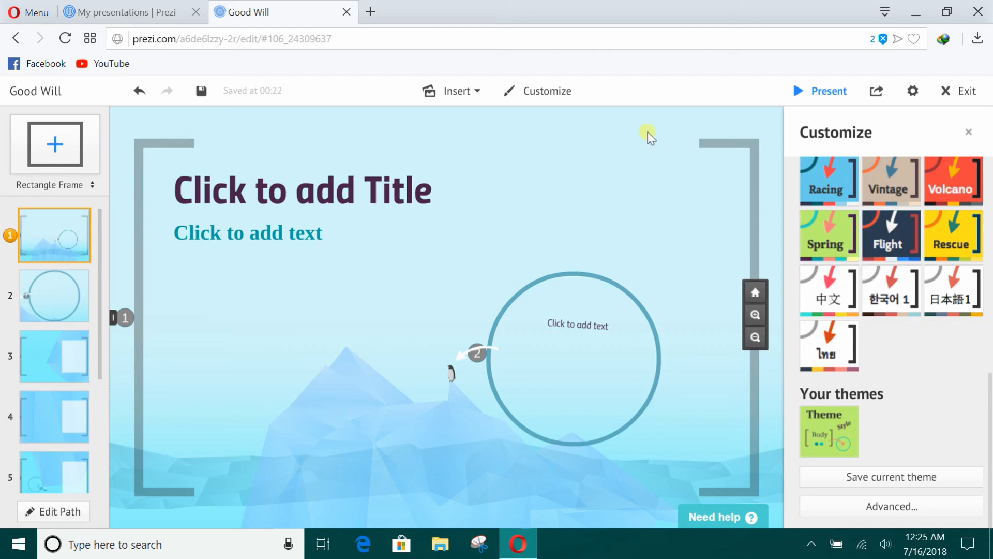
click(968, 133)
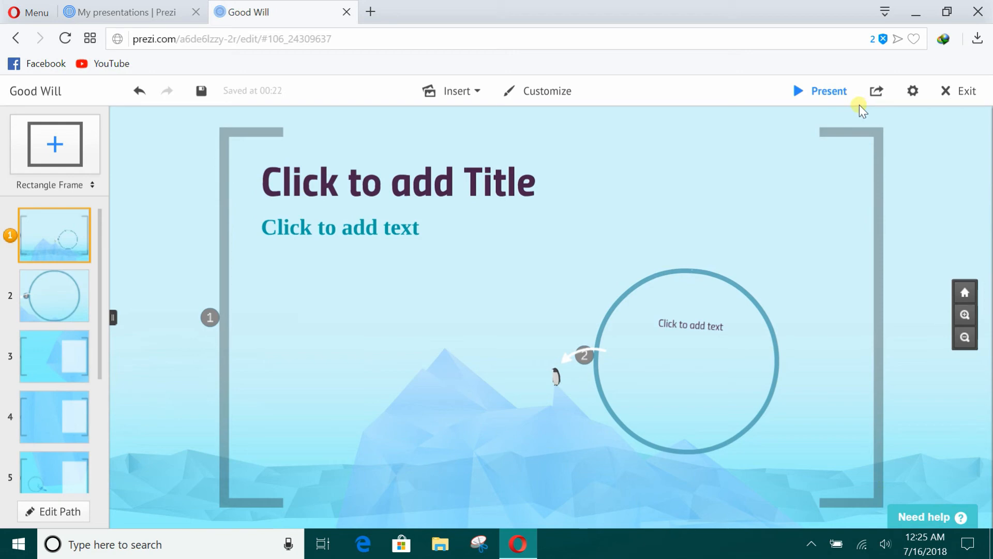
click(891, 94)
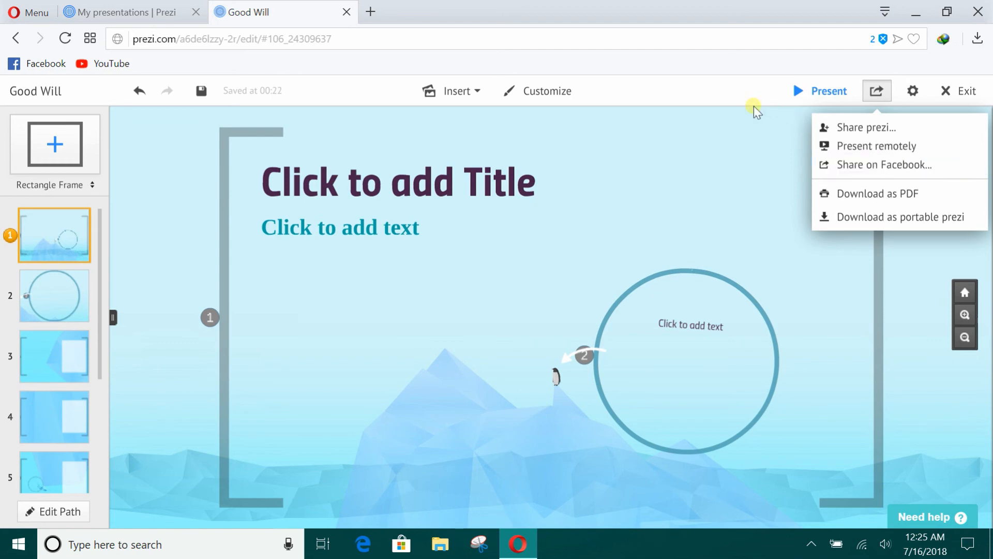
click(711, 91)
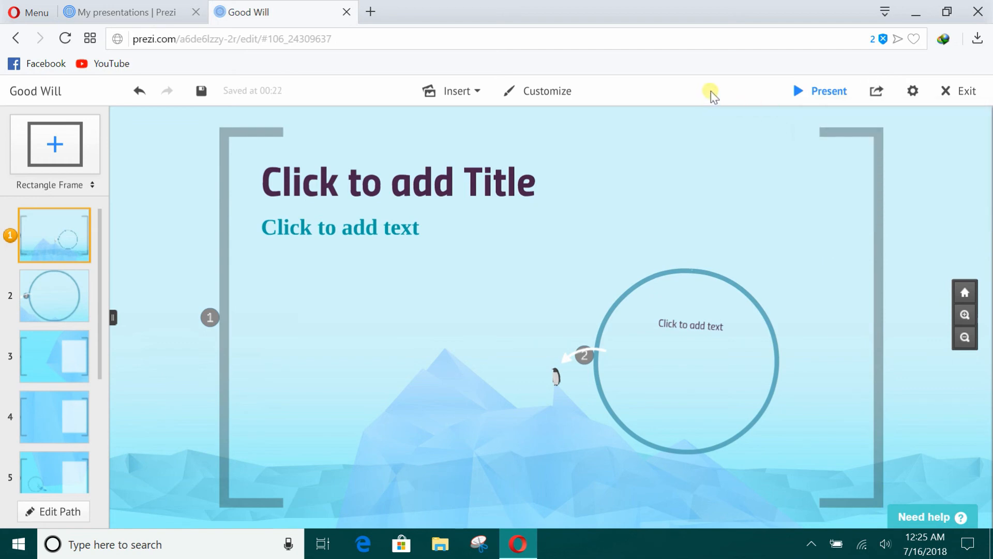